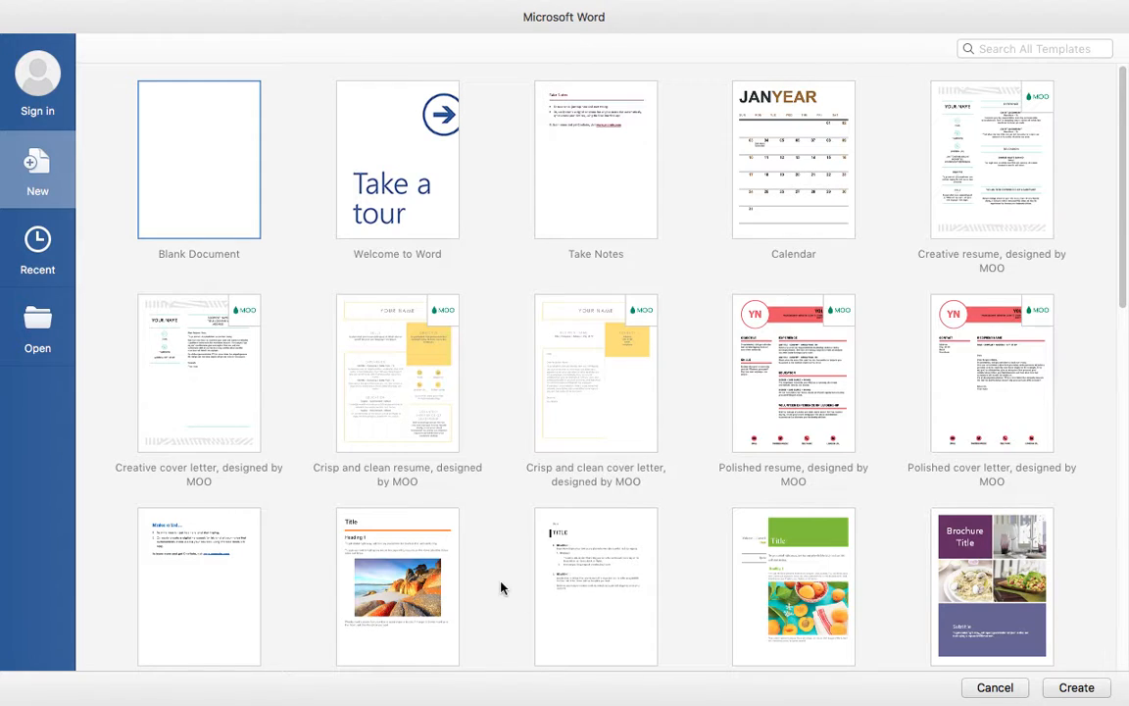
# Create a new blank document and show its window in full screen
pyautogui.doubleClick(207, 219)
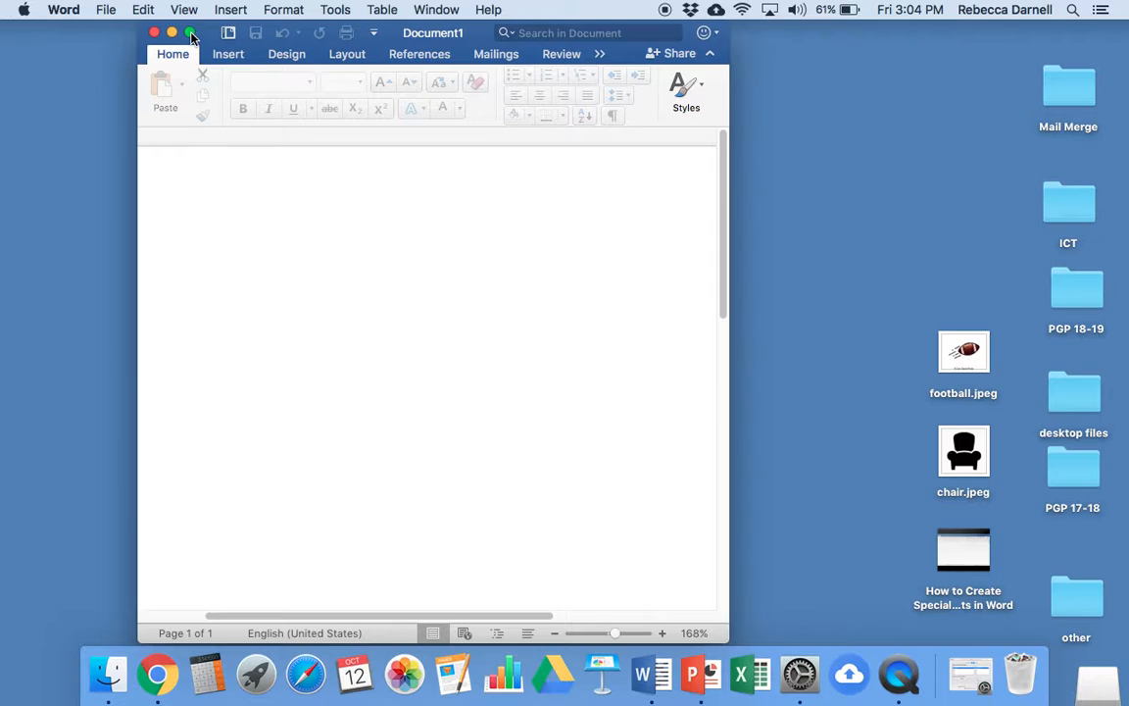
pyautogui.click(192, 36)
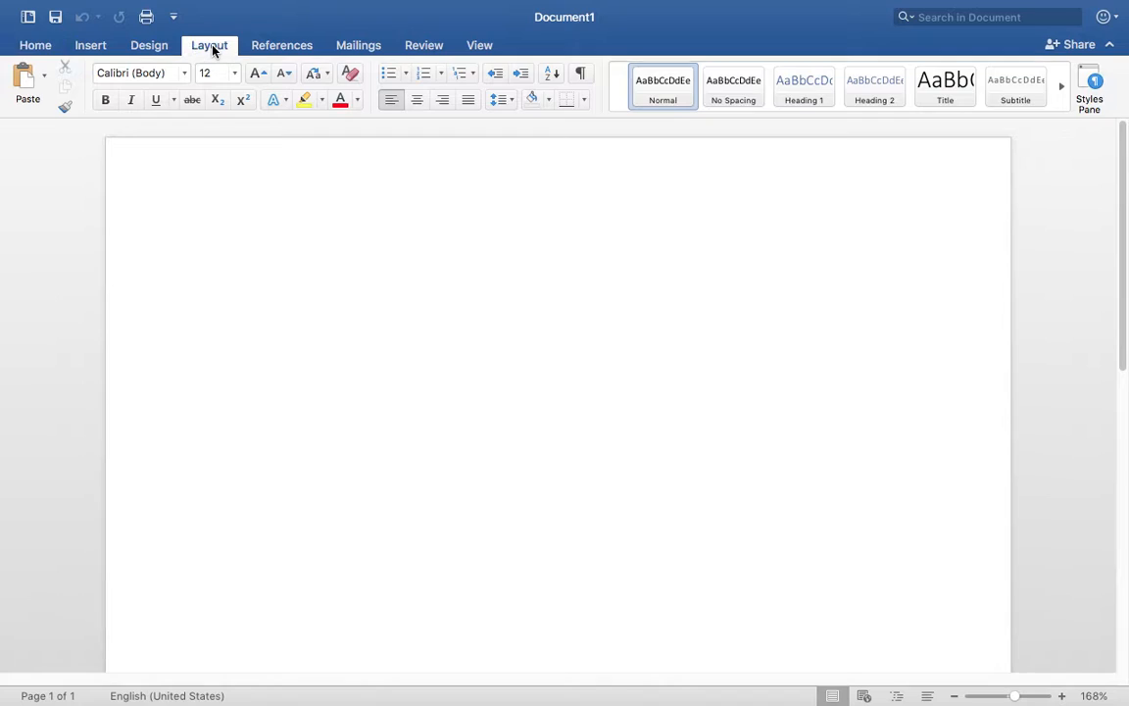
# Open the custom margin settings and set the top and bottom margins to .75 inch
pyautogui.click(212, 46)
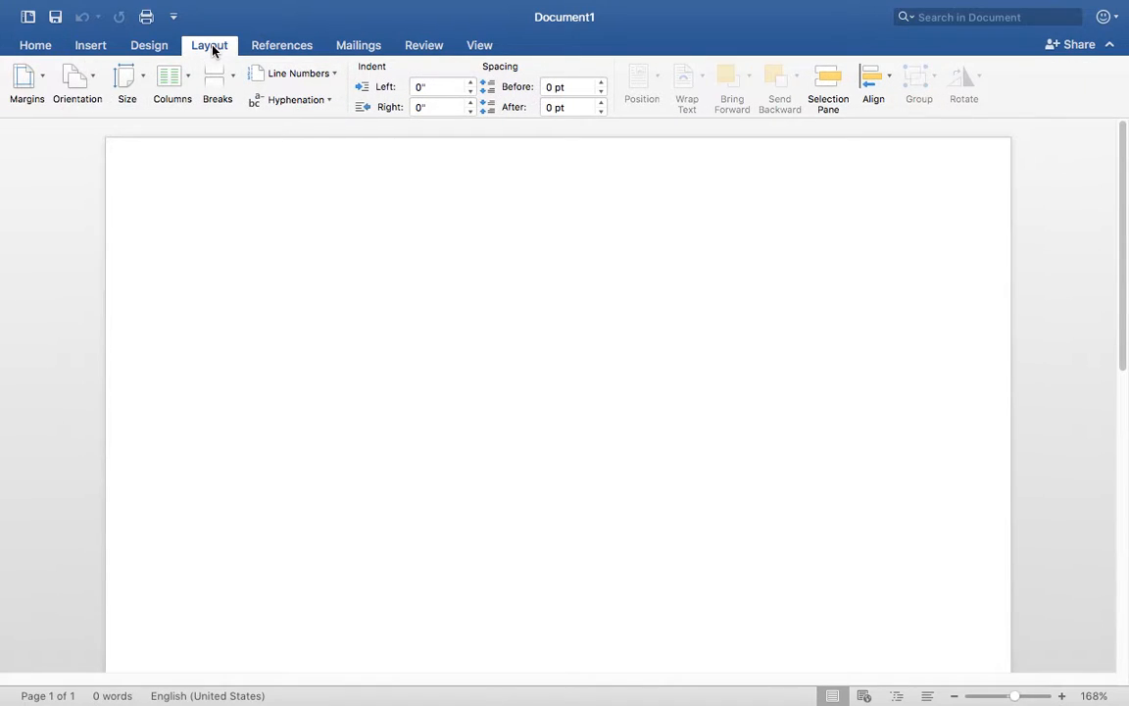
pyautogui.click(42, 83)
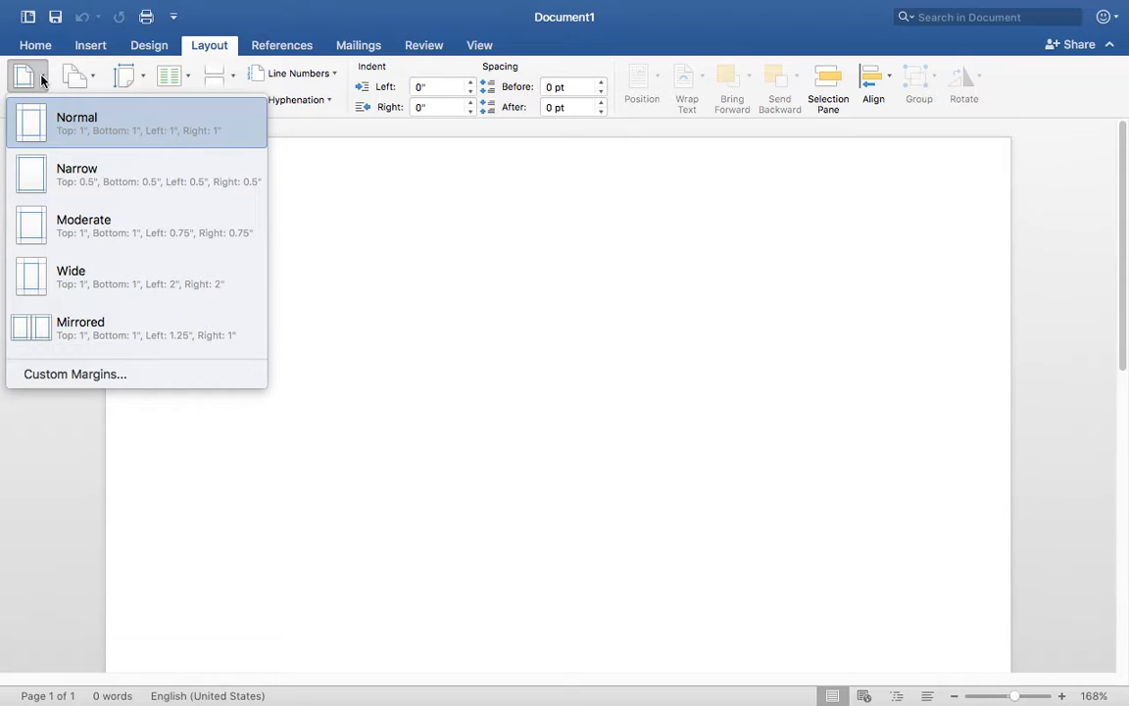
pyautogui.click(65, 377)
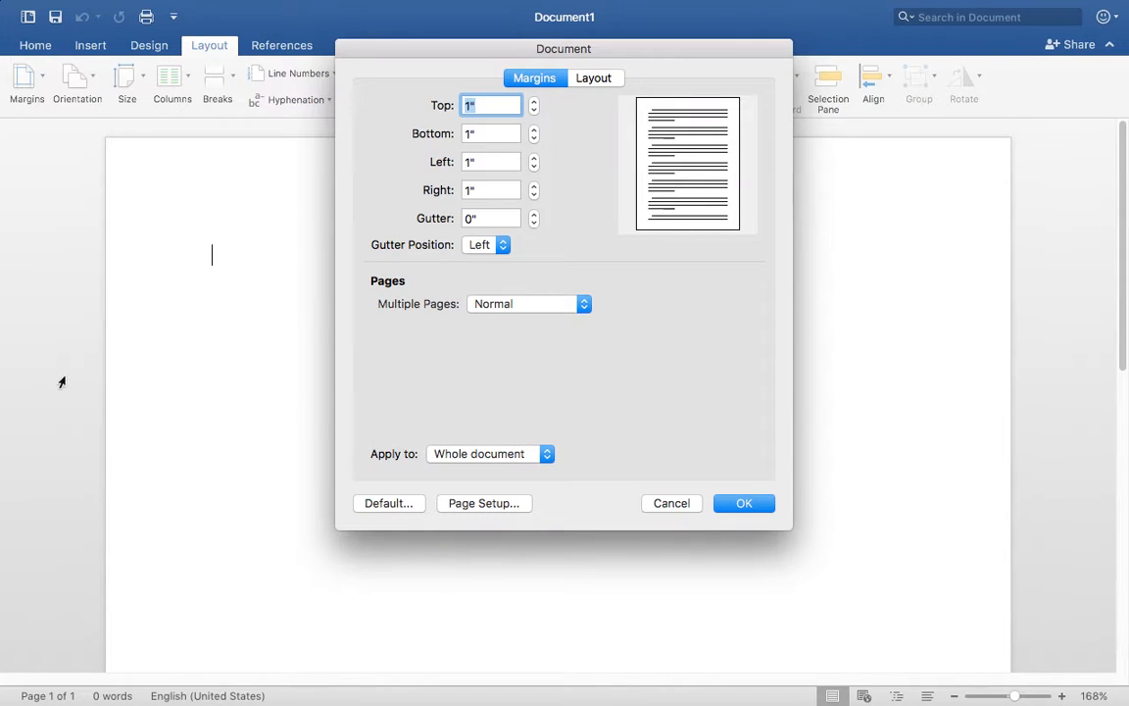
pyautogui.click(487, 106)
pyautogui.press('BackSpace')
pyautogui.press('BackSpace')
pyautogui.write('.75')
pyautogui.click(489, 134)
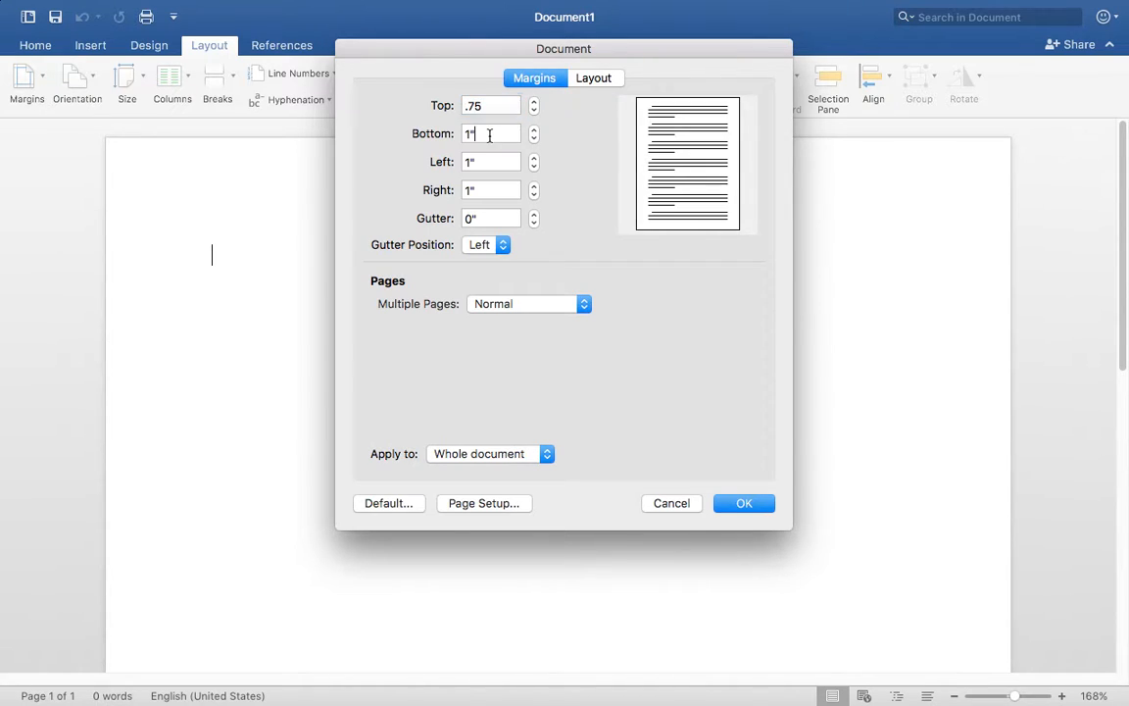
pyautogui.press('BackSpace')
pyautogui.press('BackSpace')
pyautogui.write('.75')
# Set the left and right margins to .75 inch and apply the margins to the whole document
pyautogui.click(479, 165)
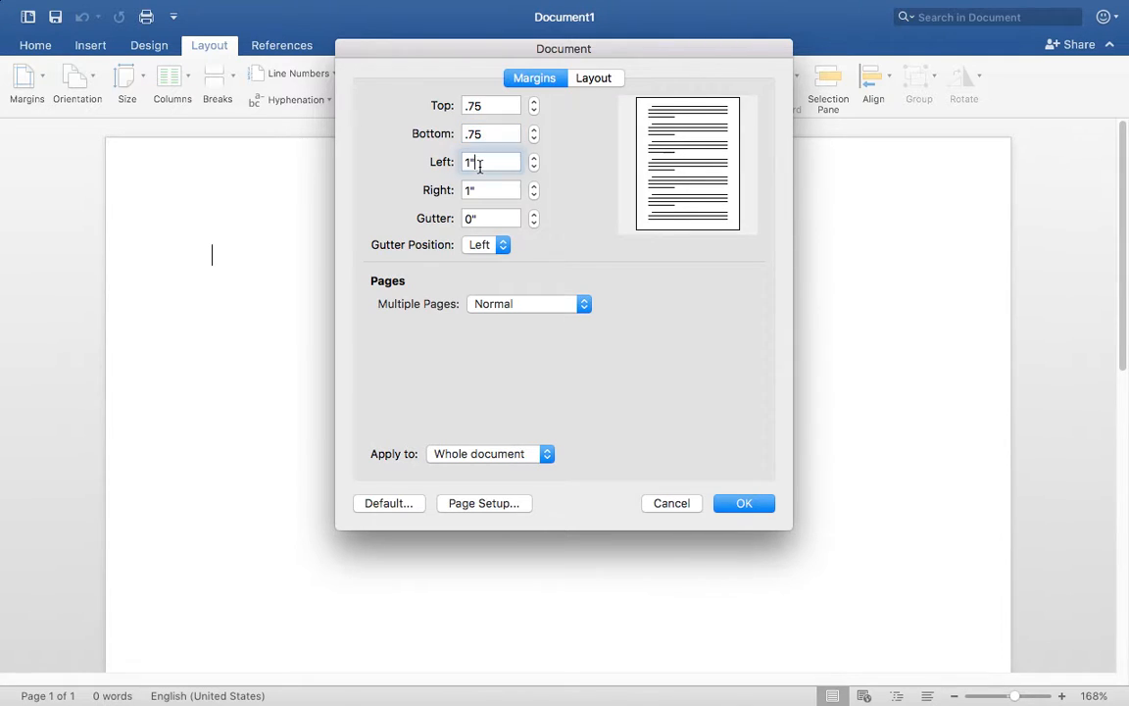
pyautogui.press('BackSpace')
pyautogui.press('BackSpace')
pyautogui.write('.75')
pyautogui.click(477, 191)
pyautogui.press('BackSpace')
pyautogui.press('BackSpace')
pyautogui.write('.75')
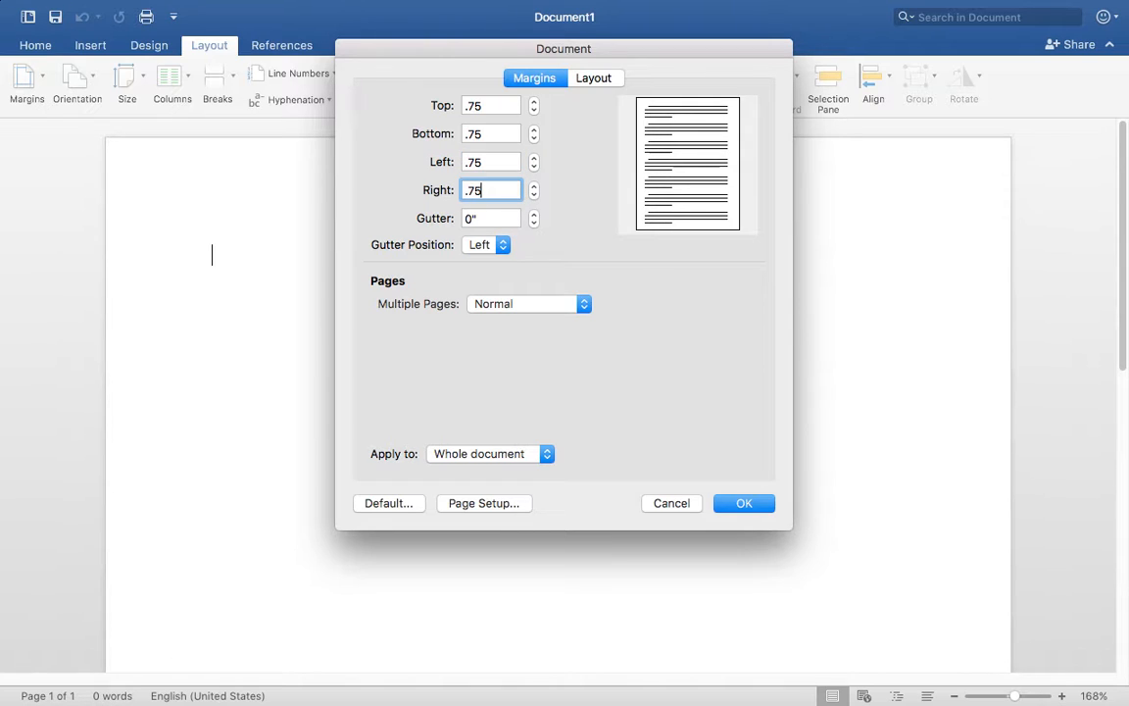
pyautogui.click(735, 505)
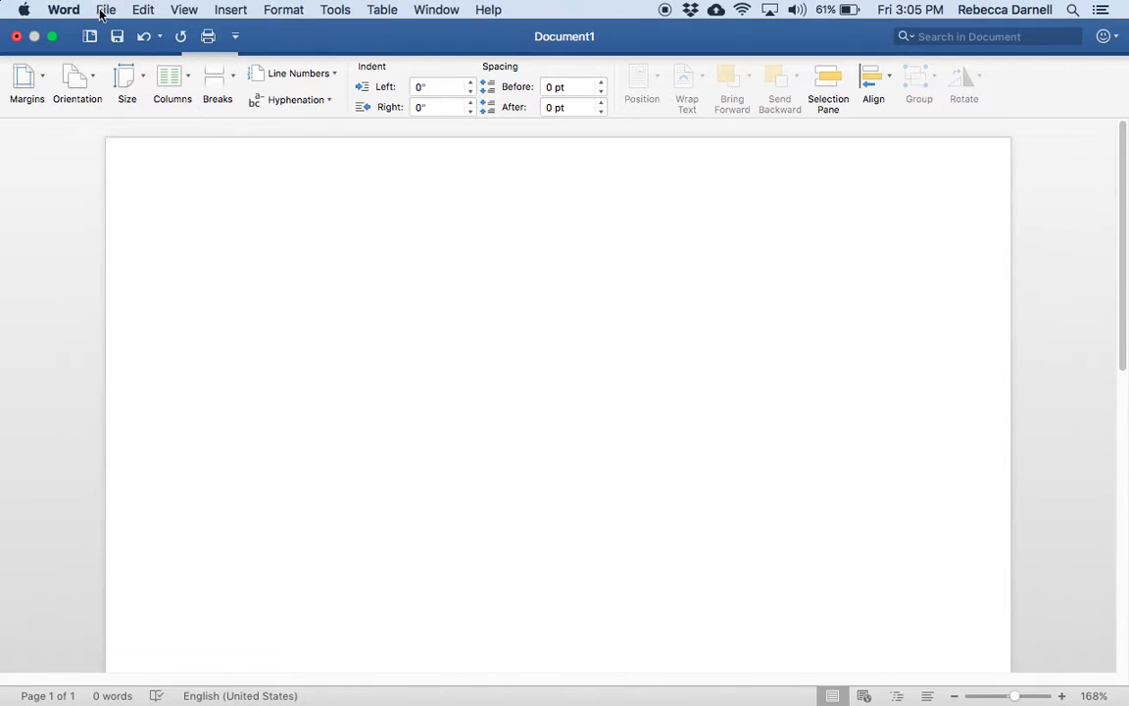
# Save the document to the Desktop as a Word Document (.docx) named Raiders
pyautogui.click(106, 9)
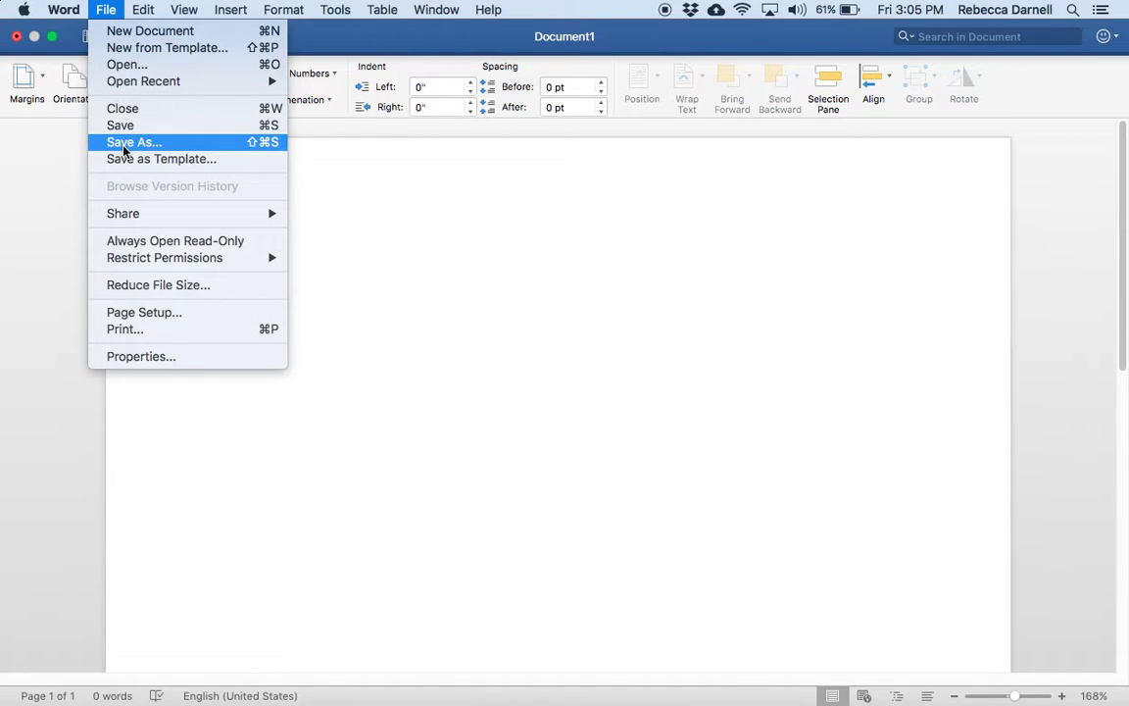
pyautogui.click(124, 151)
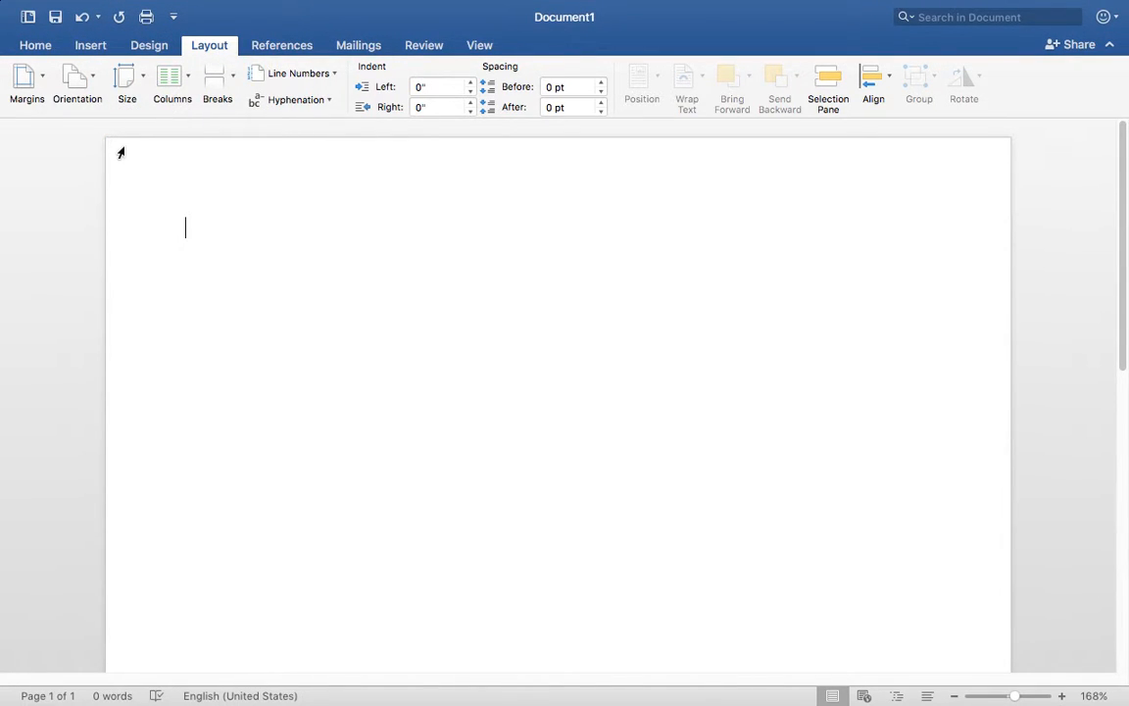
pyautogui.press('BackSpace')
pyautogui.write('Raiders')
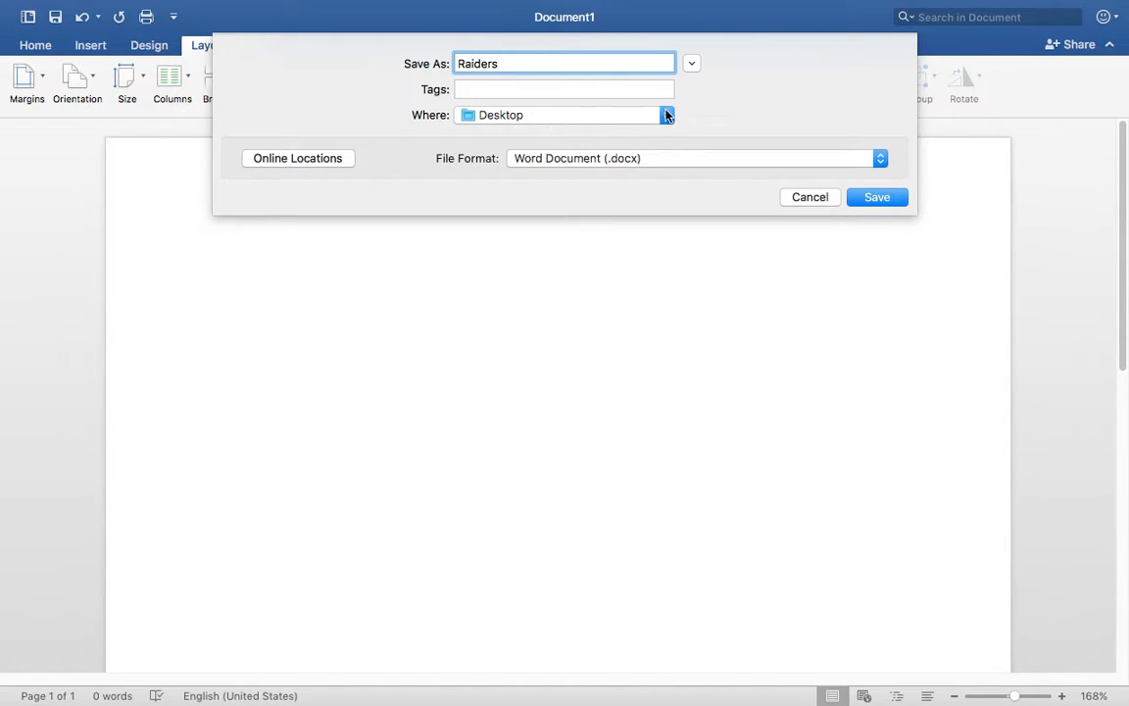
pyautogui.click(878, 199)
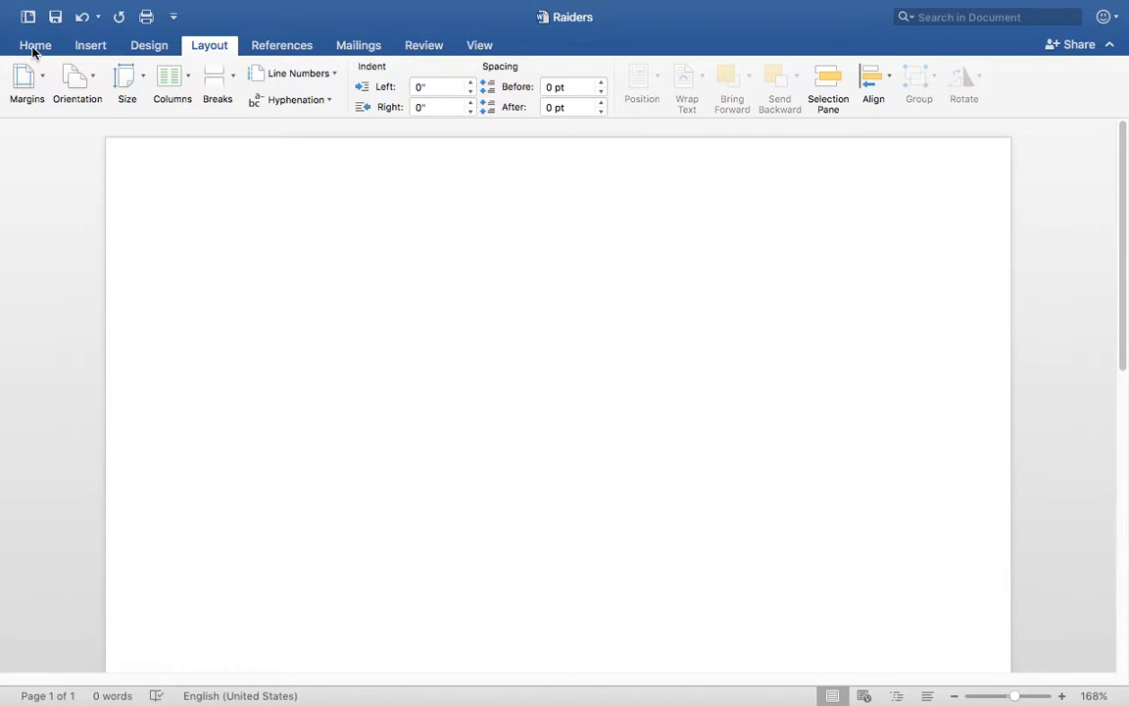
# Set the first line's text format to Comic Sans MS, size 36, bold and centred
pyautogui.click(34, 47)
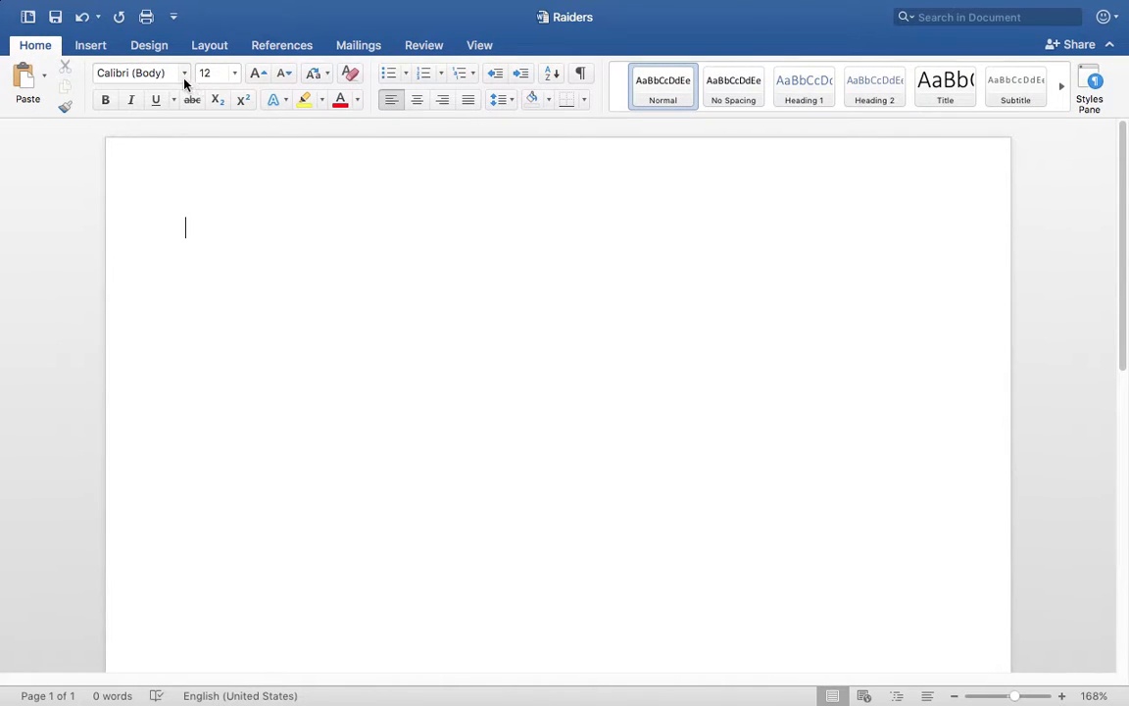
pyautogui.click(183, 73)
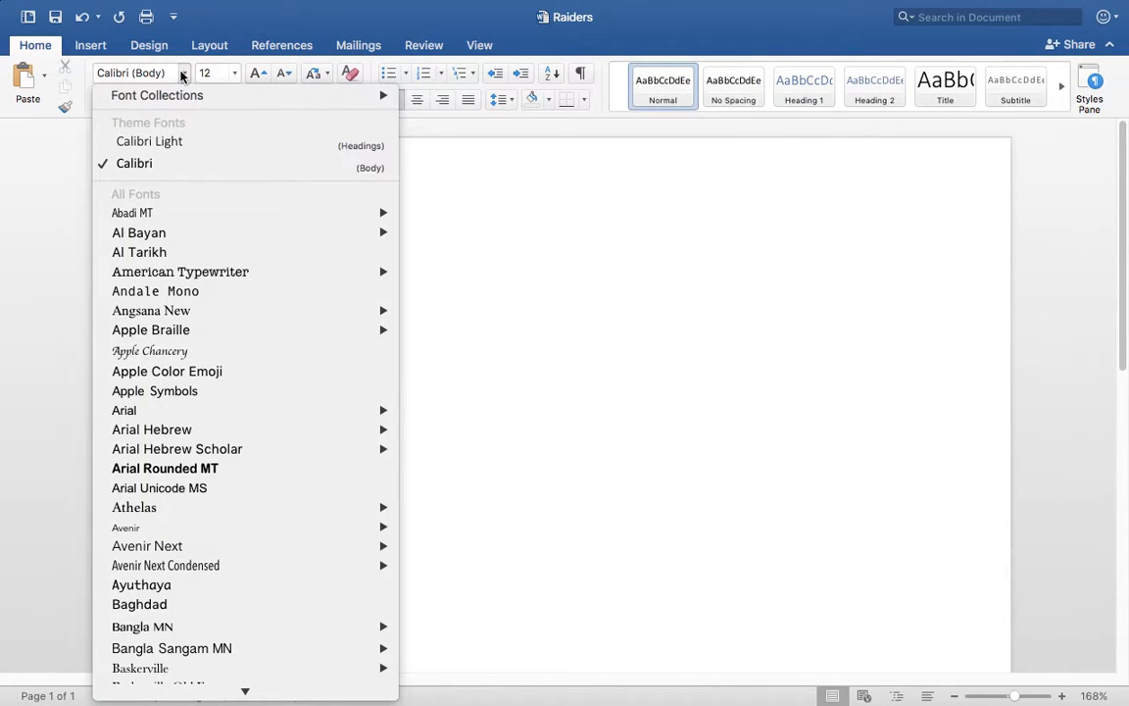
pyautogui.scroll(-10, 169, 396)
pyautogui.scroll(-5, 172, 402)
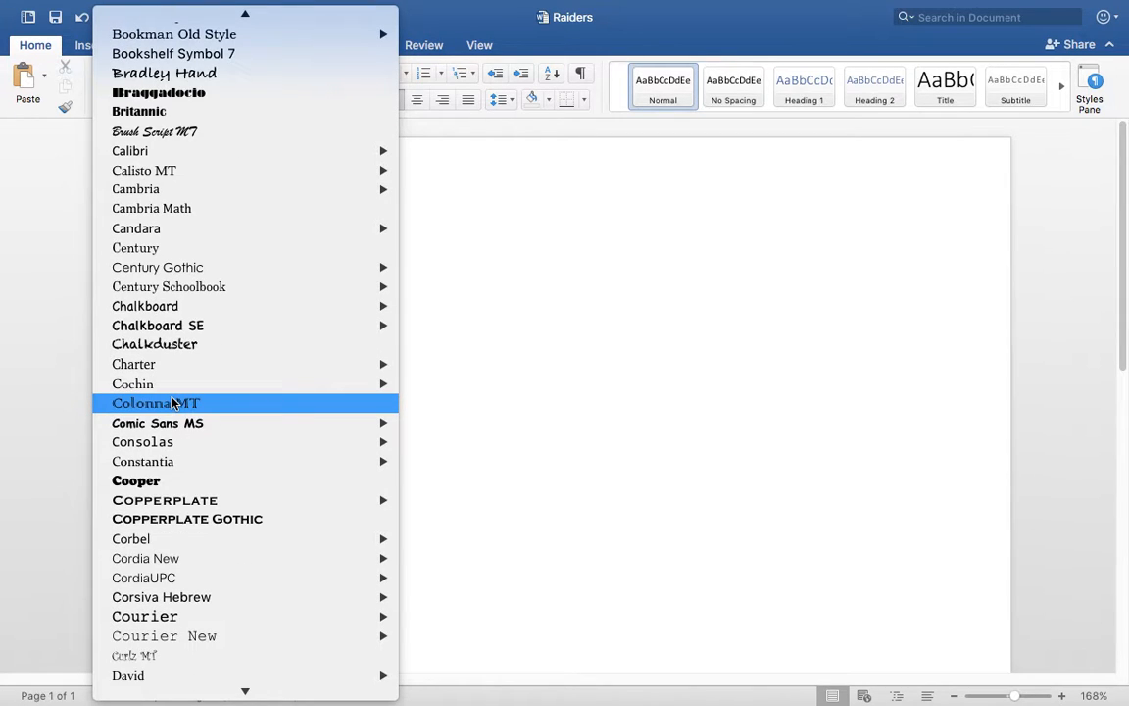
pyautogui.click(164, 423)
pyautogui.click(234, 75)
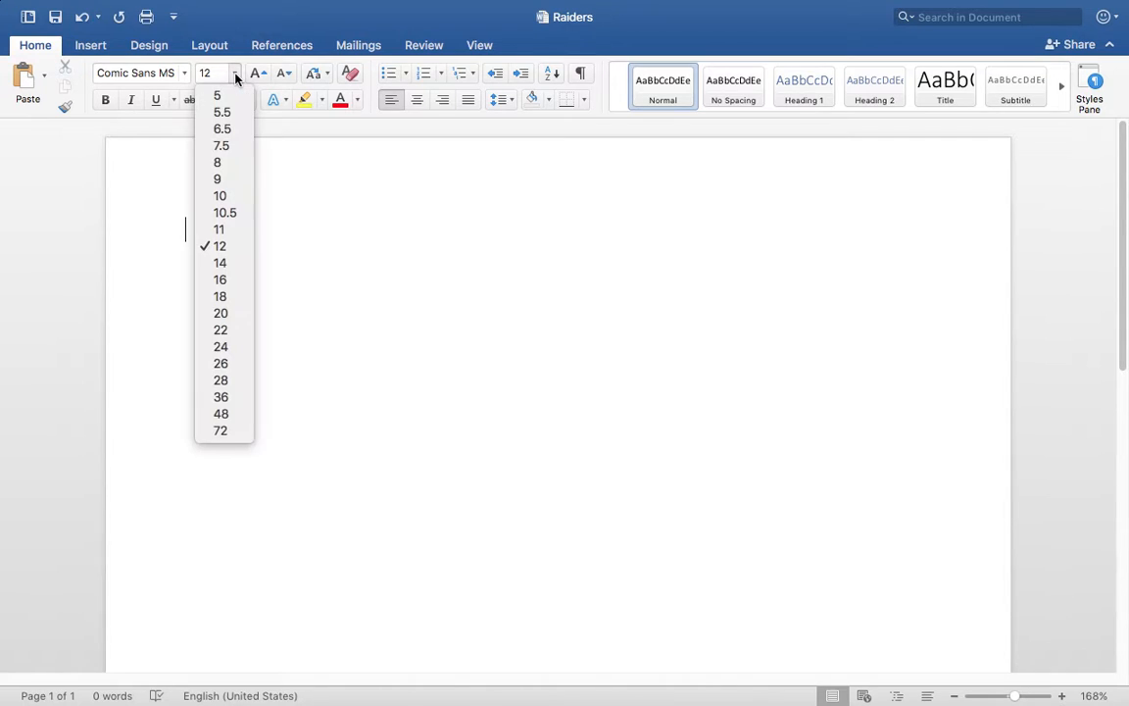
pyautogui.click(221, 398)
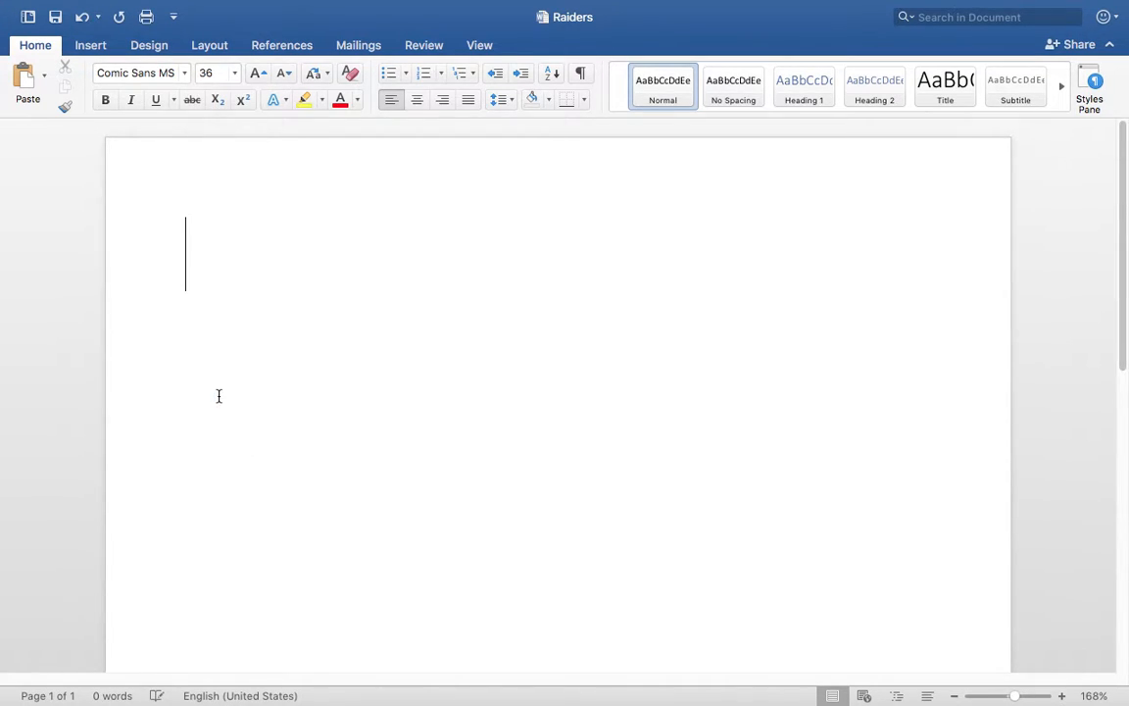
pyautogui.click(106, 100)
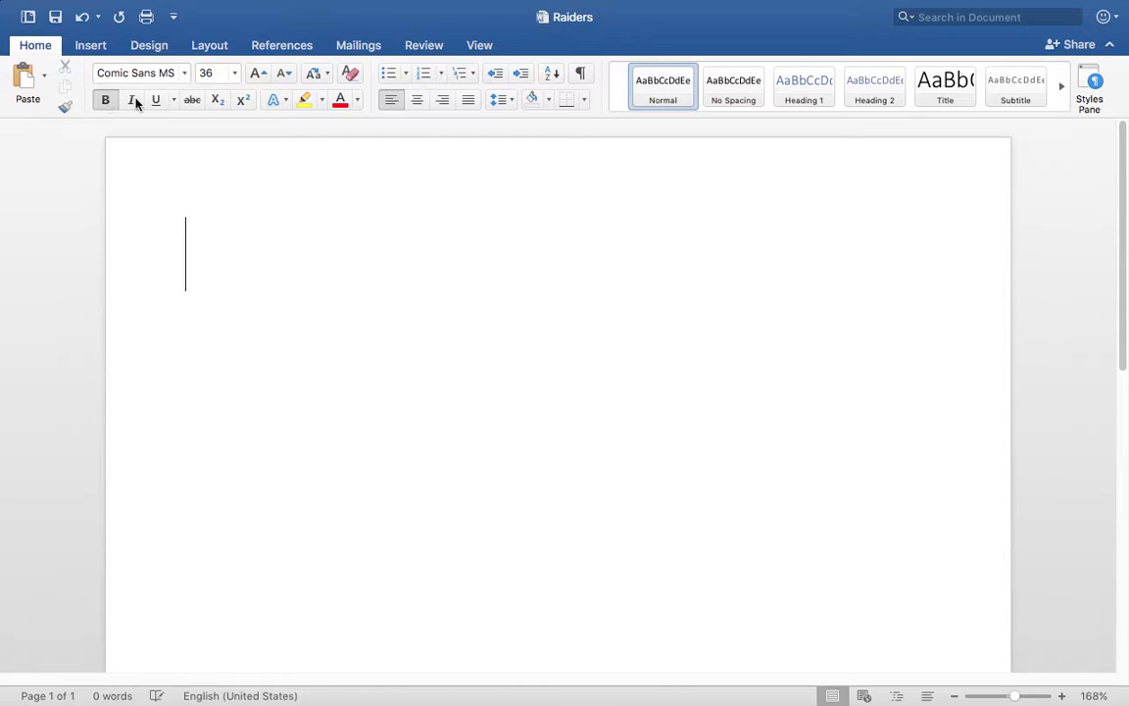
pyautogui.click(416, 101)
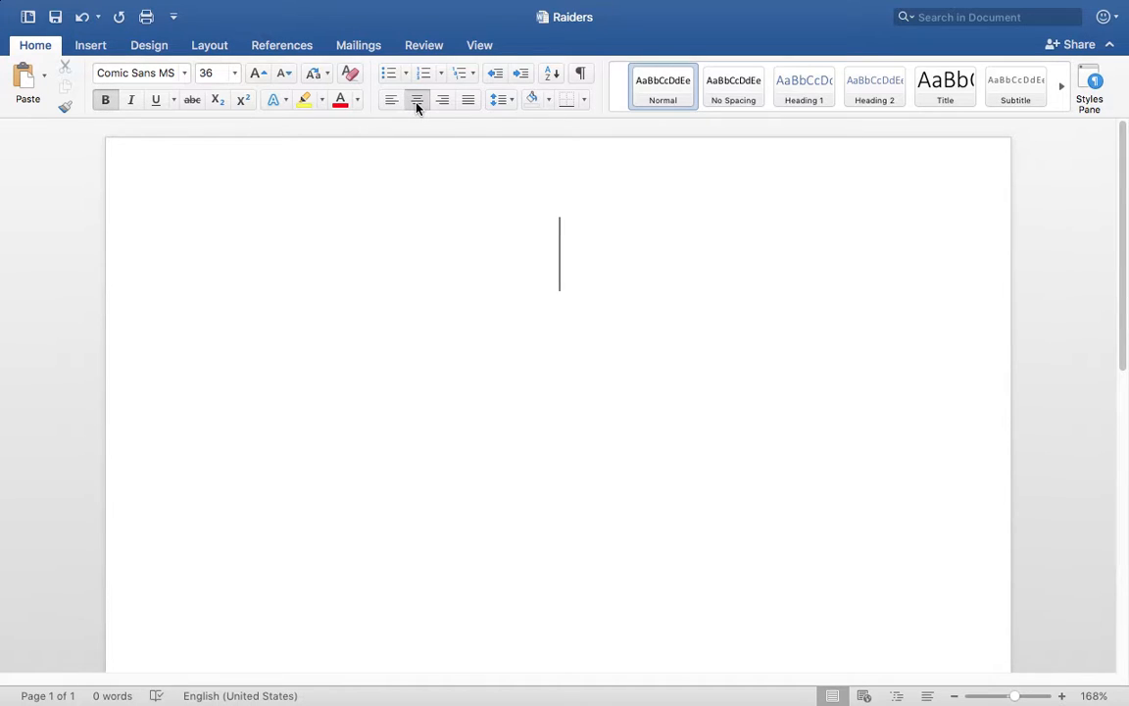
# Enter the newsletter title "Raiders Monthly Gazette" on the first line, with each word capitalized
pyautogui.write('Ra')
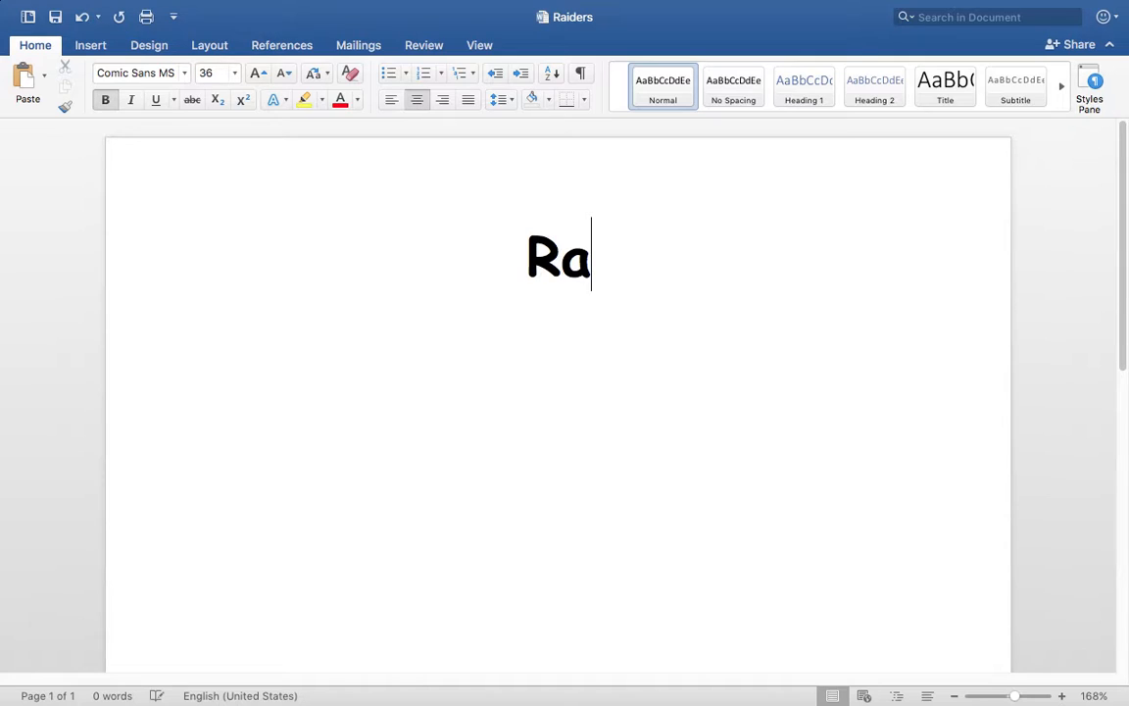
pyautogui.write('iders')
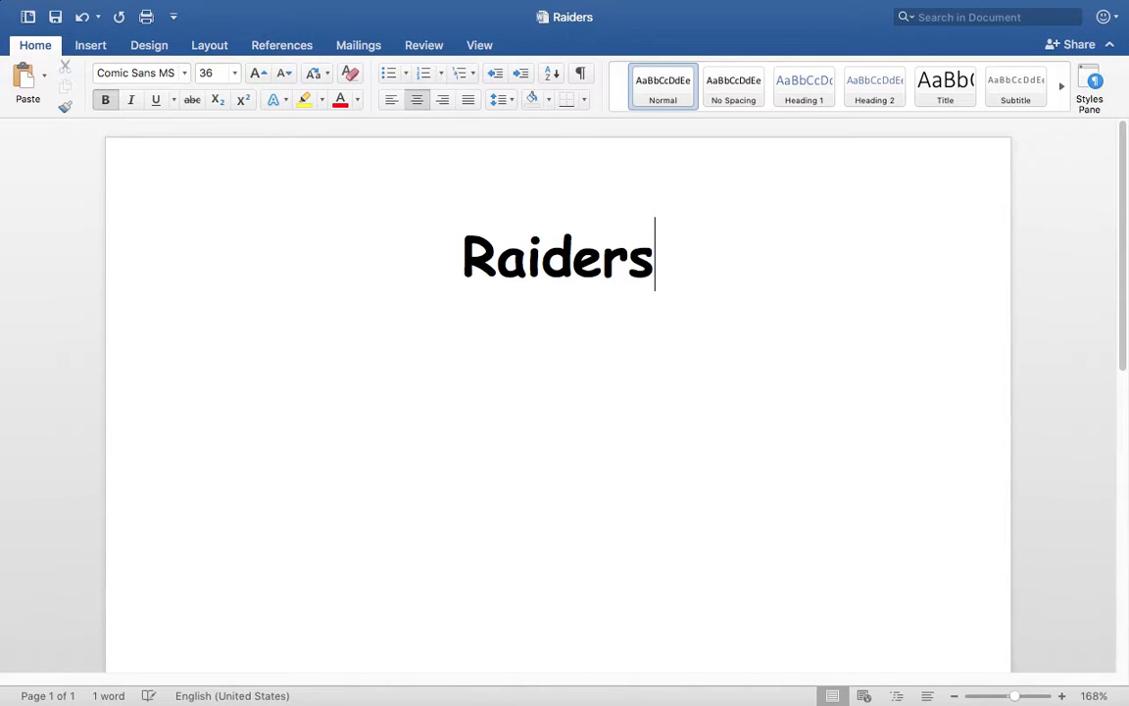
pyautogui.write(' Month')
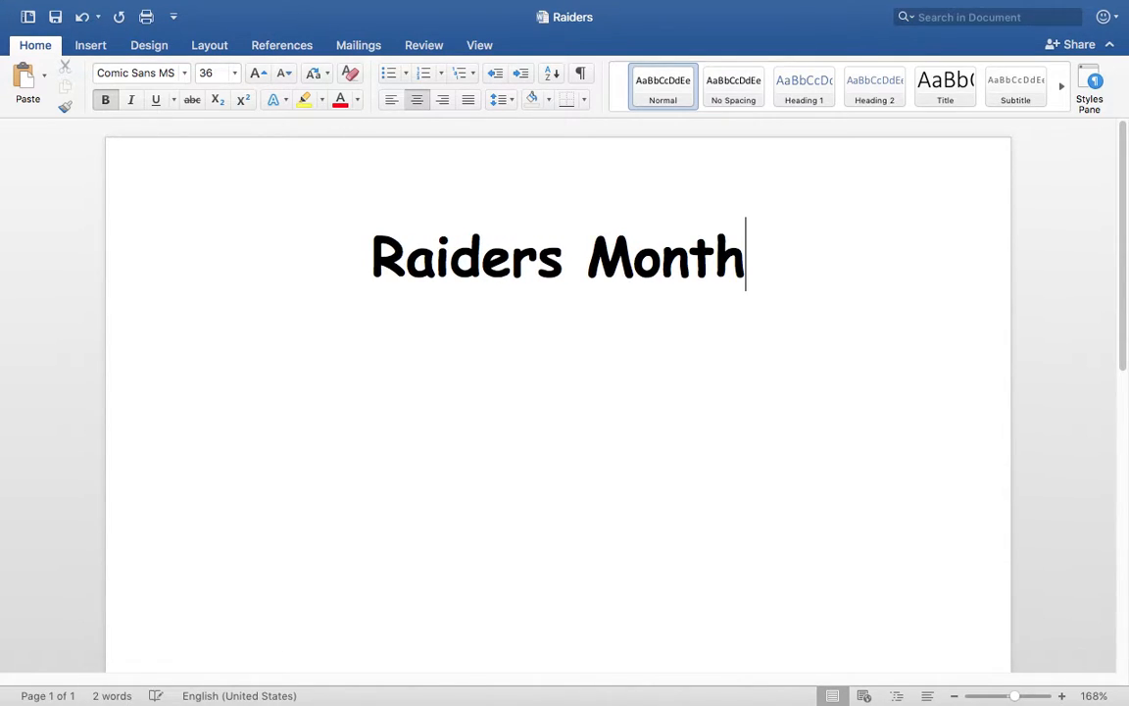
pyautogui.write('ly ga')
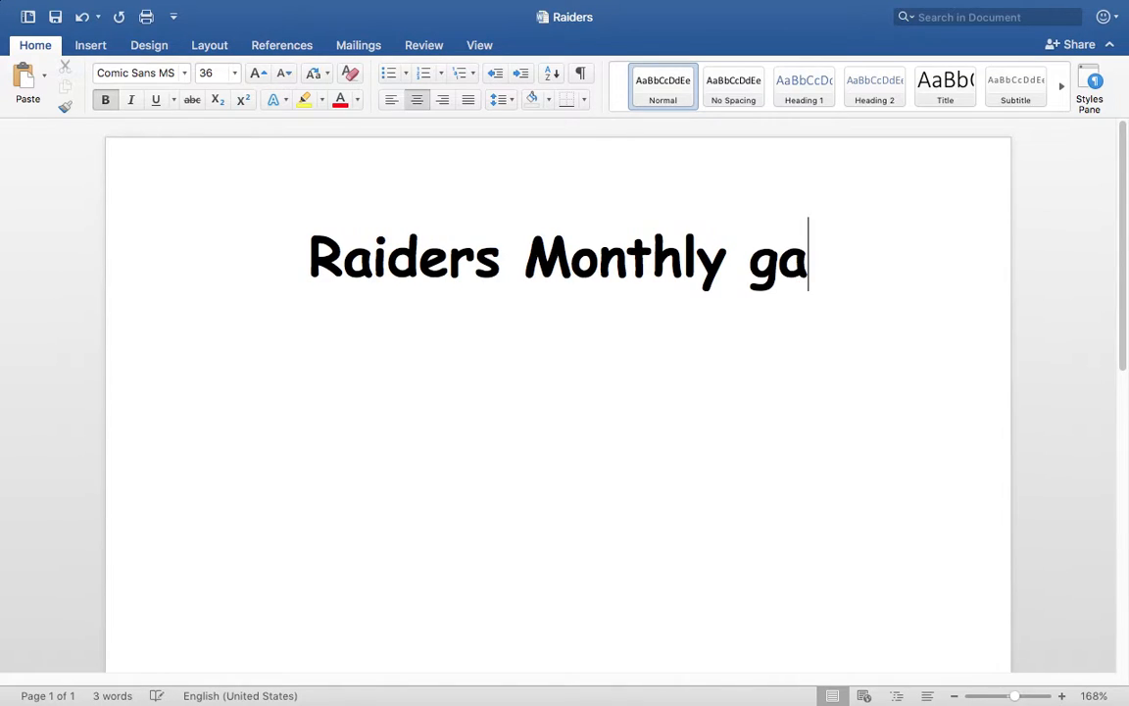
pyautogui.write('z')
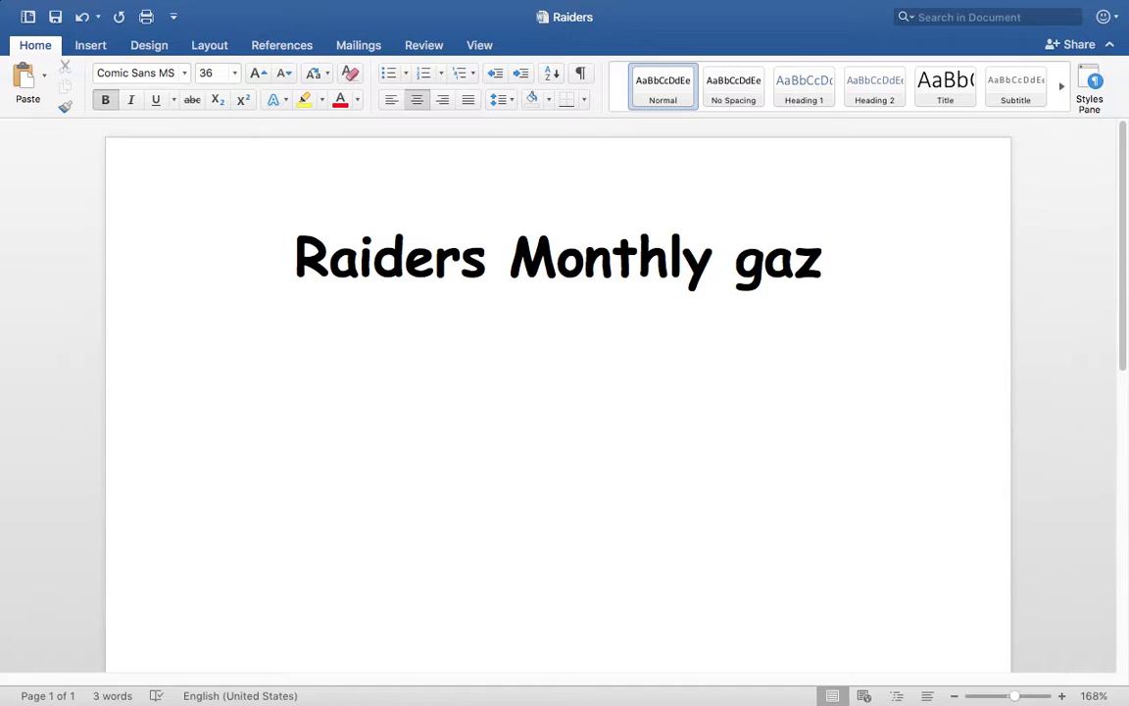
pyautogui.write('ett')
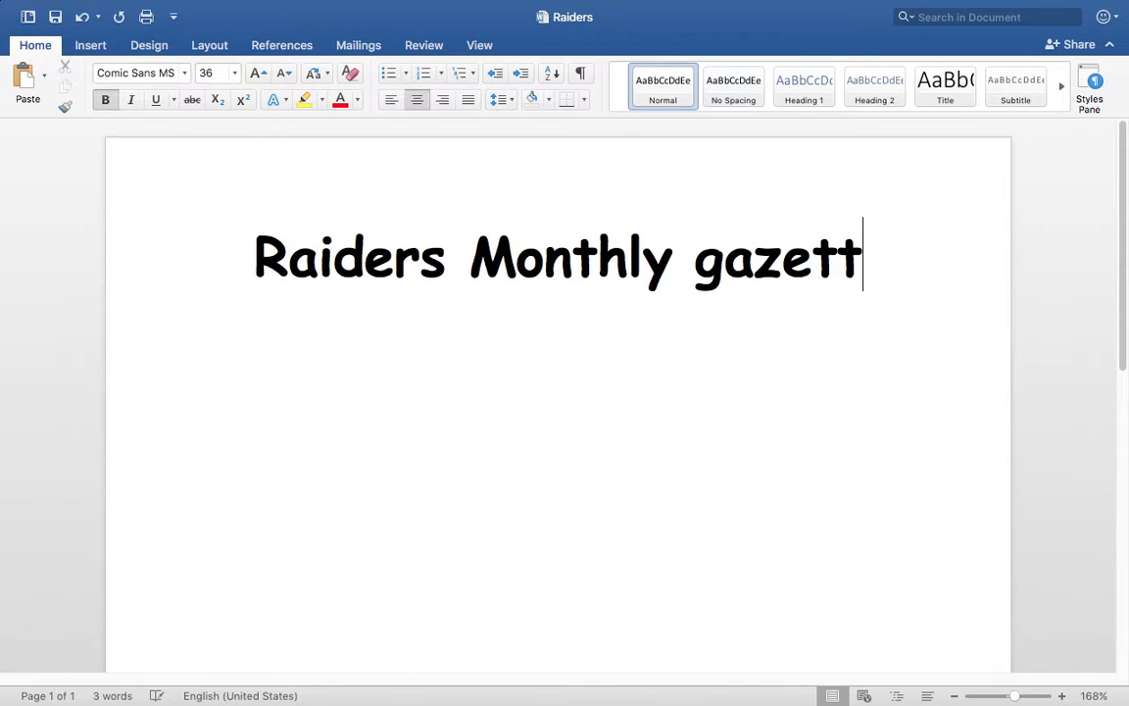
pyautogui.write('e')
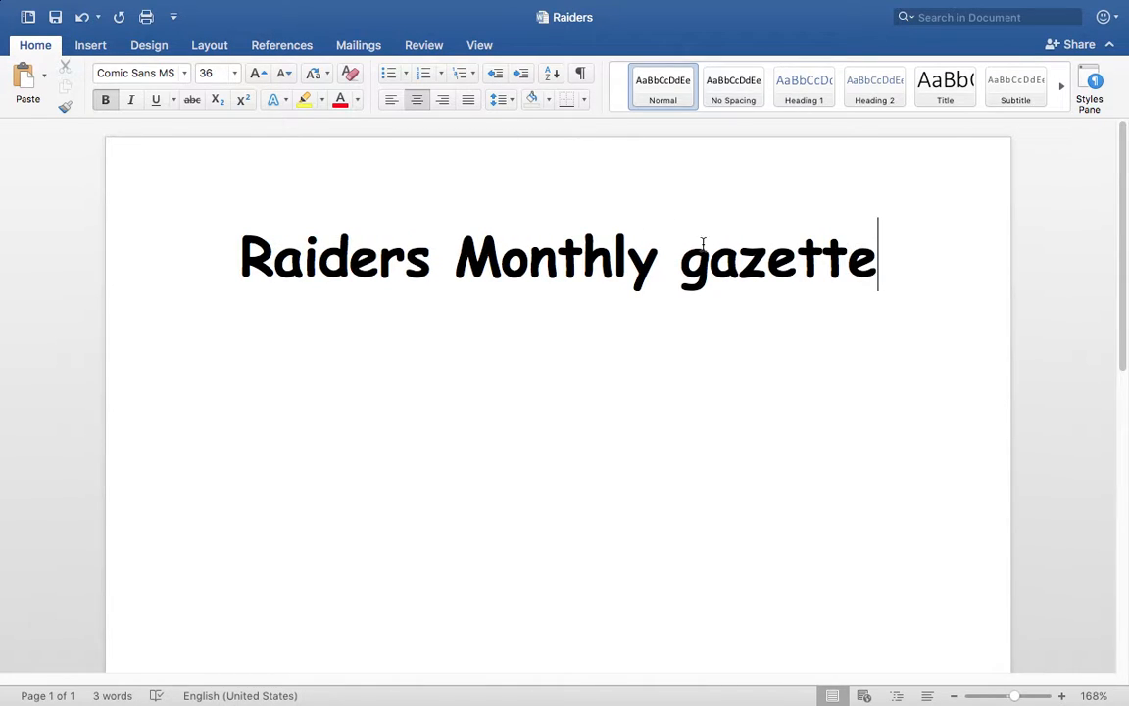
pyautogui.click(705, 245)
pyautogui.press('BackSpace')
pyautogui.write('G')
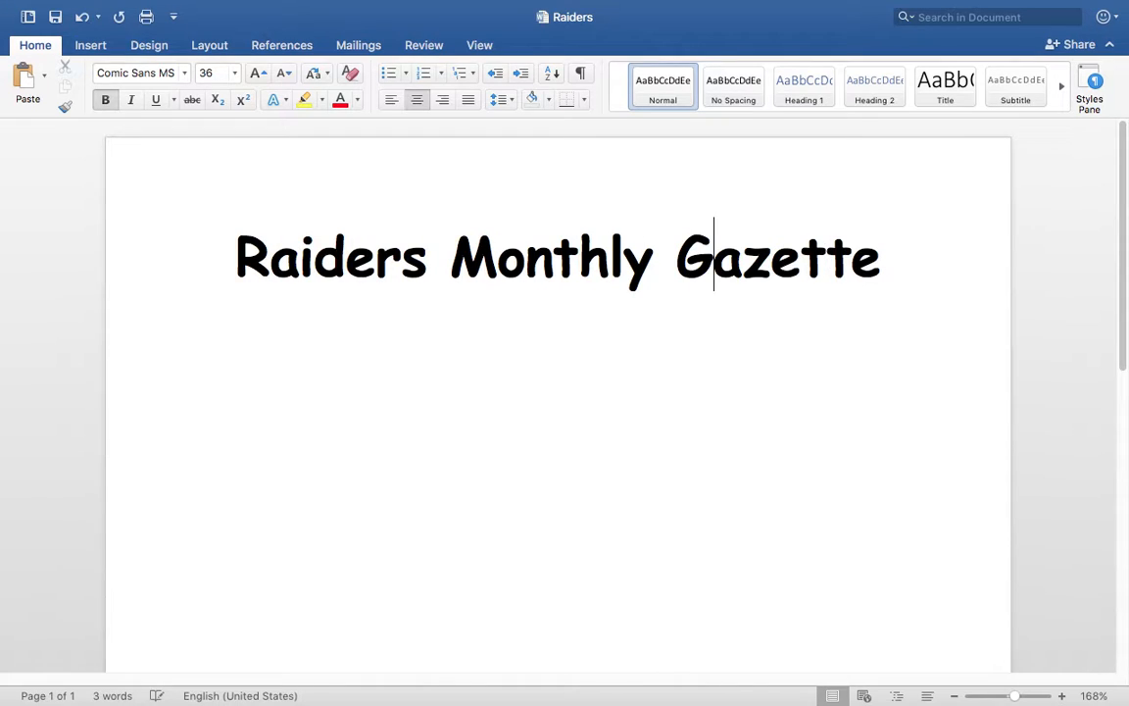
# Start a new line below the title and set its font to Arial
pyautogui.click(910, 275)
pyautogui.press('Return')
pyautogui.click(184, 73)
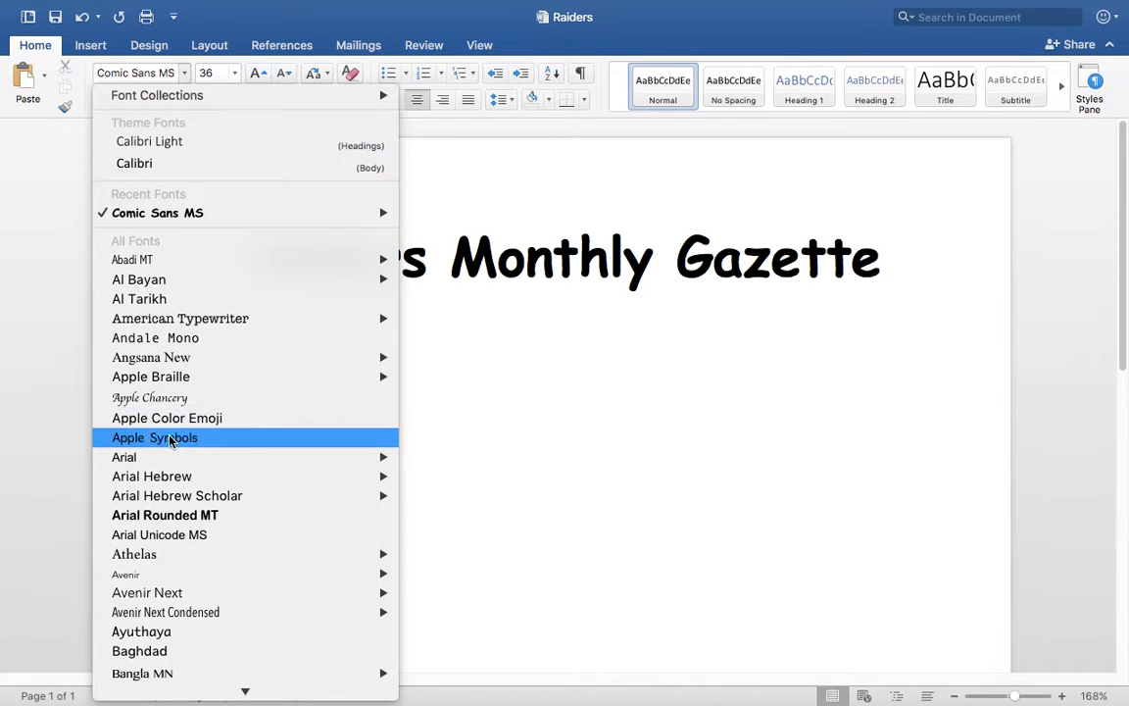
pyautogui.click(156, 462)
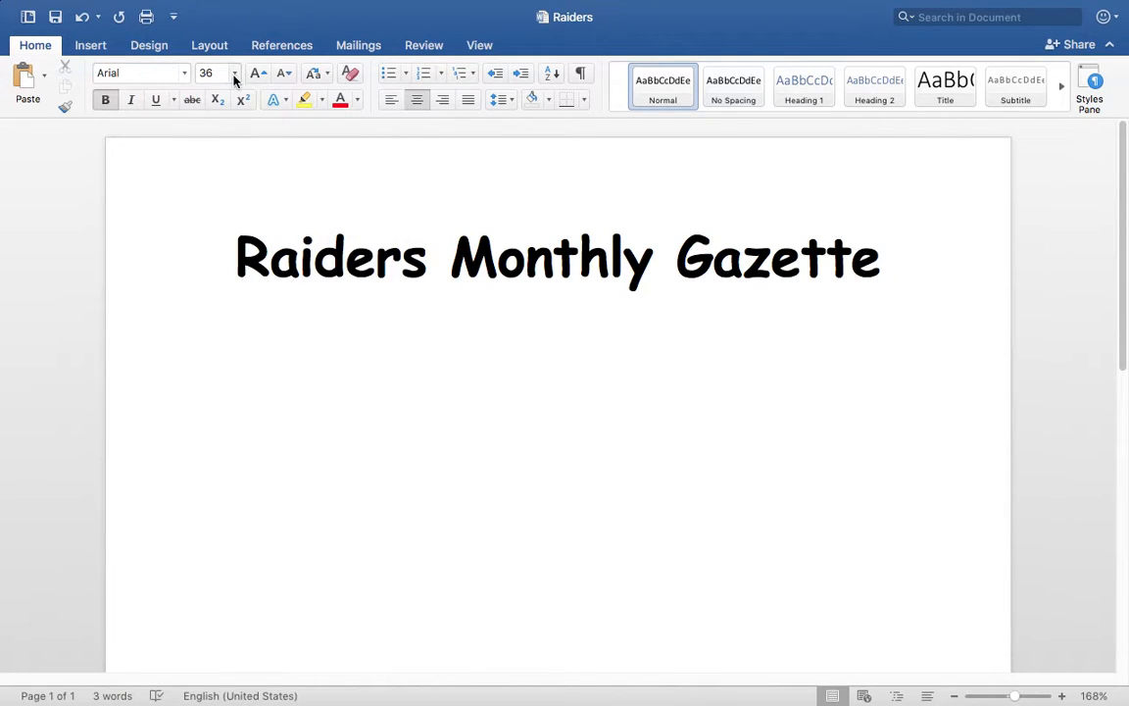
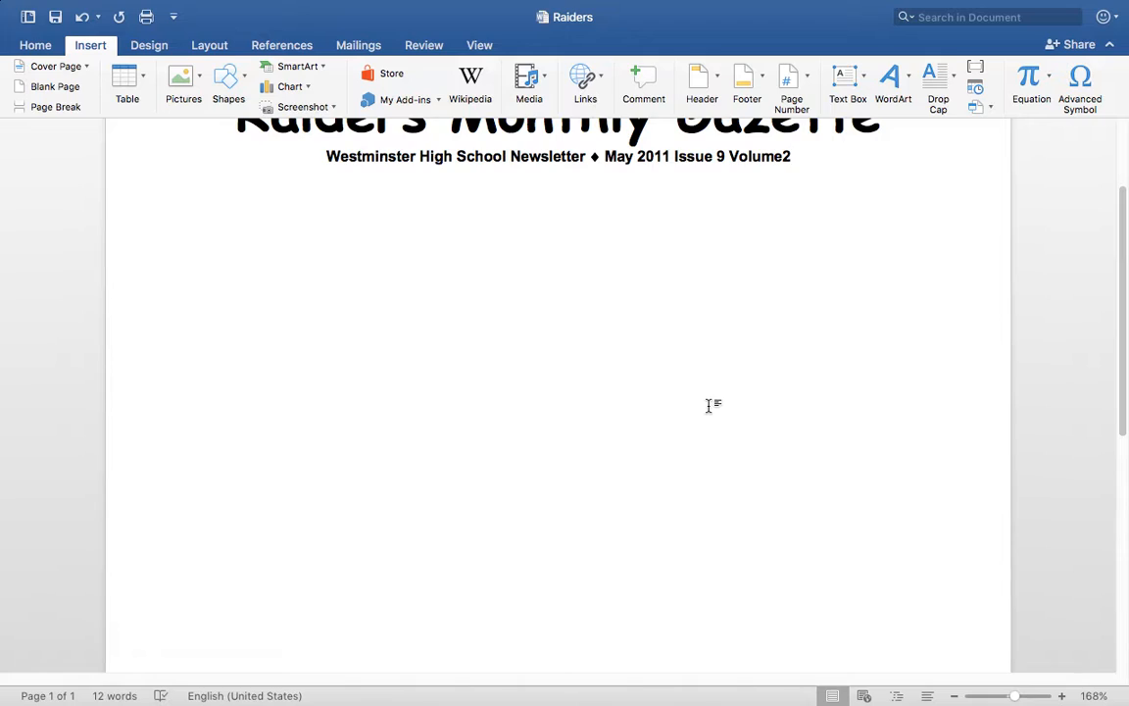
# Add a space before the 2 in "Volume 2" and insert a diamond symbol (♦) from the Symbol font at the end of the subtitle line
pyautogui.press('Left')
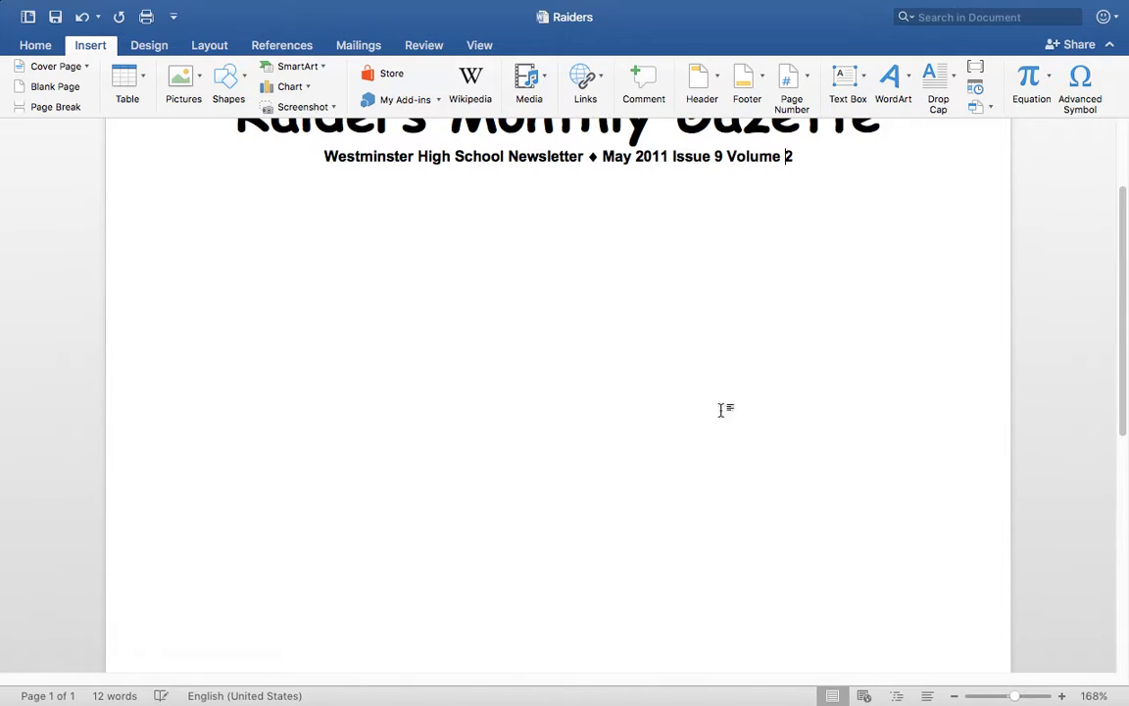
pyautogui.click(801, 157)
pyautogui.click(1079, 82)
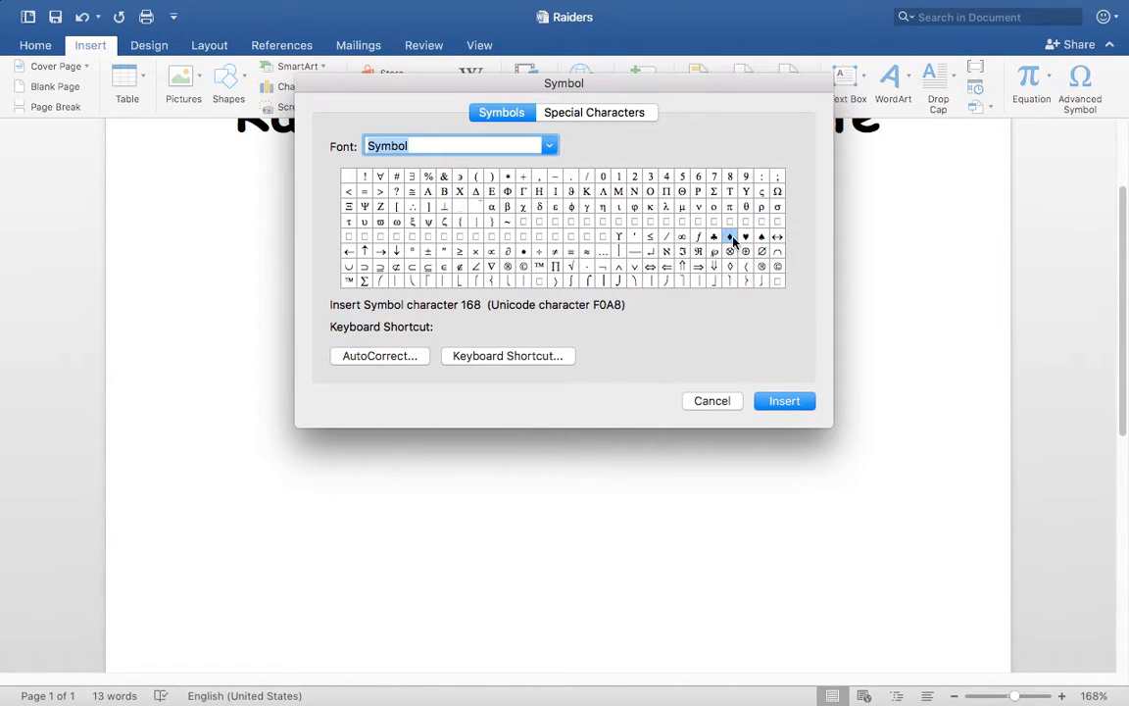
pyautogui.click(782, 402)
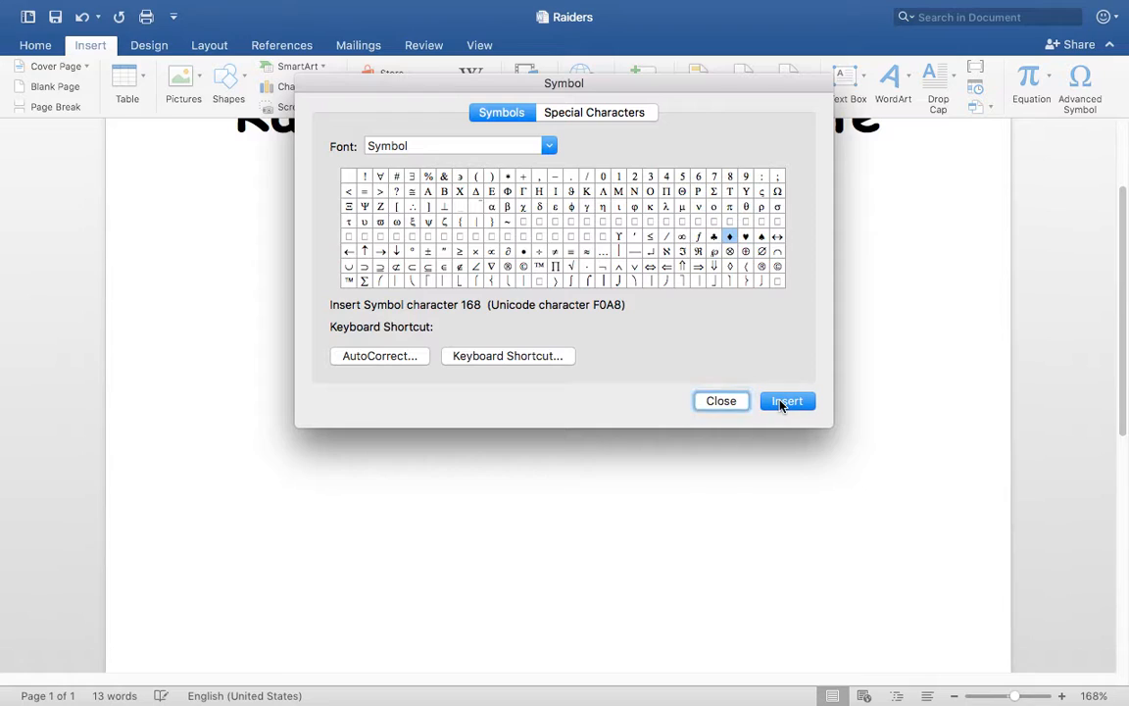
pyautogui.click(721, 401)
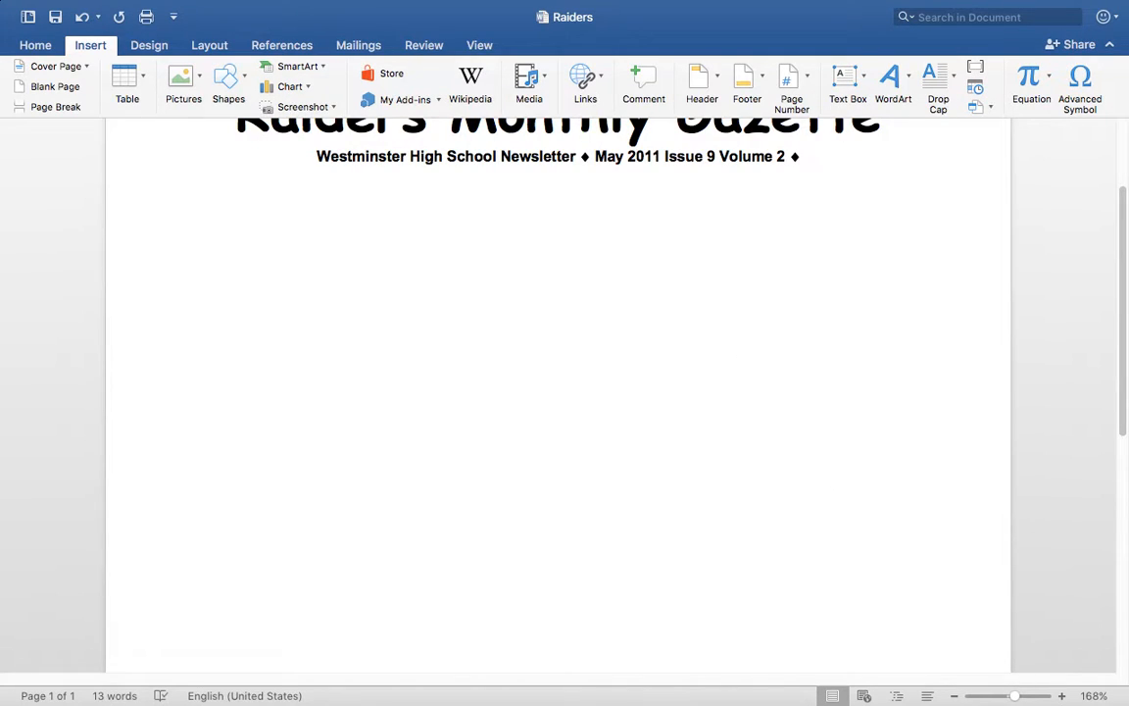
# Finish the subtitle line with "By:" and the author's title and name, and start a new line below it
pyautogui.write('By')
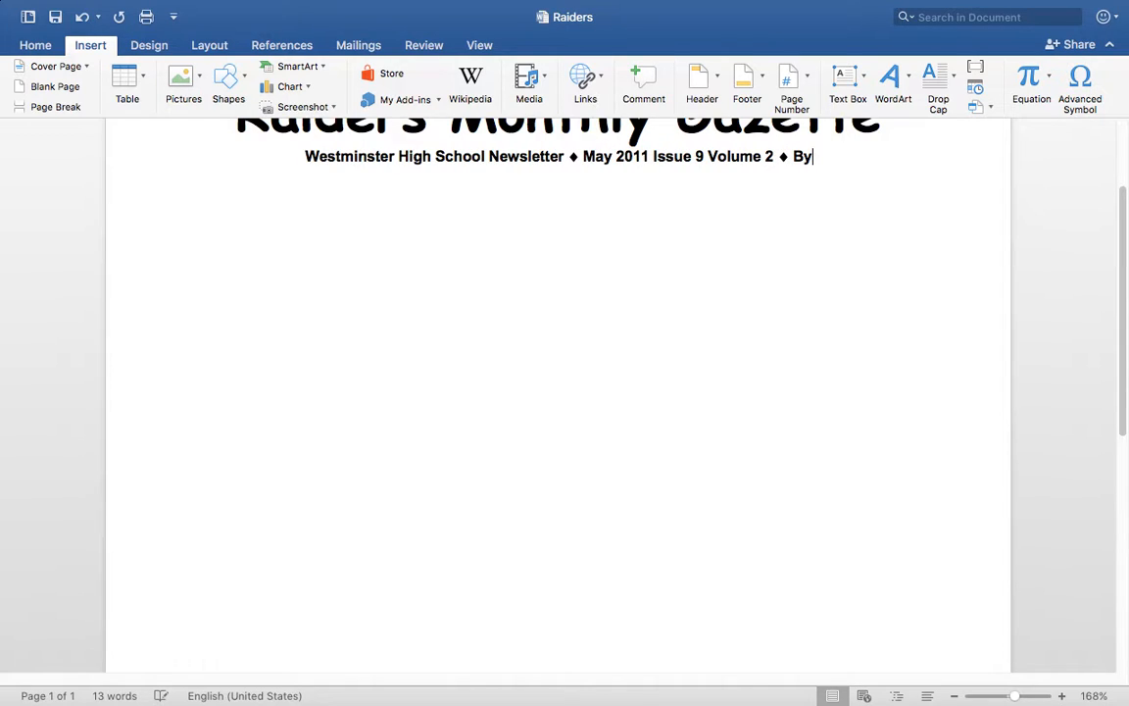
pyautogui.write(': Mrs. Darnell')
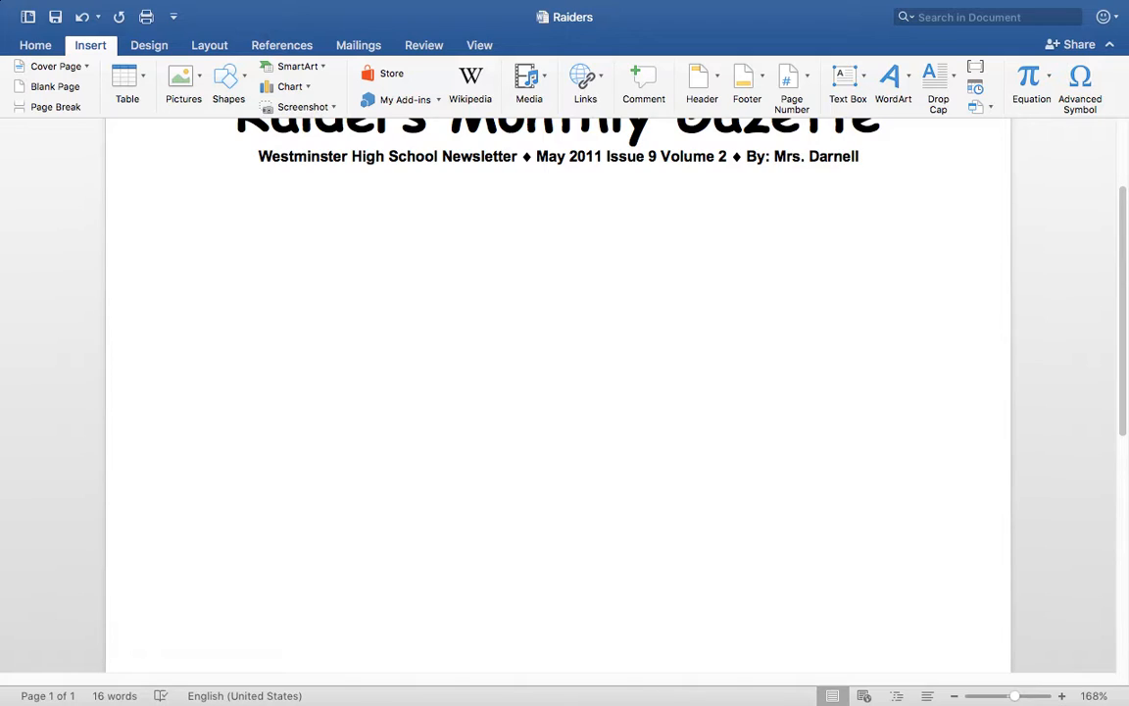
pyautogui.press('Return')
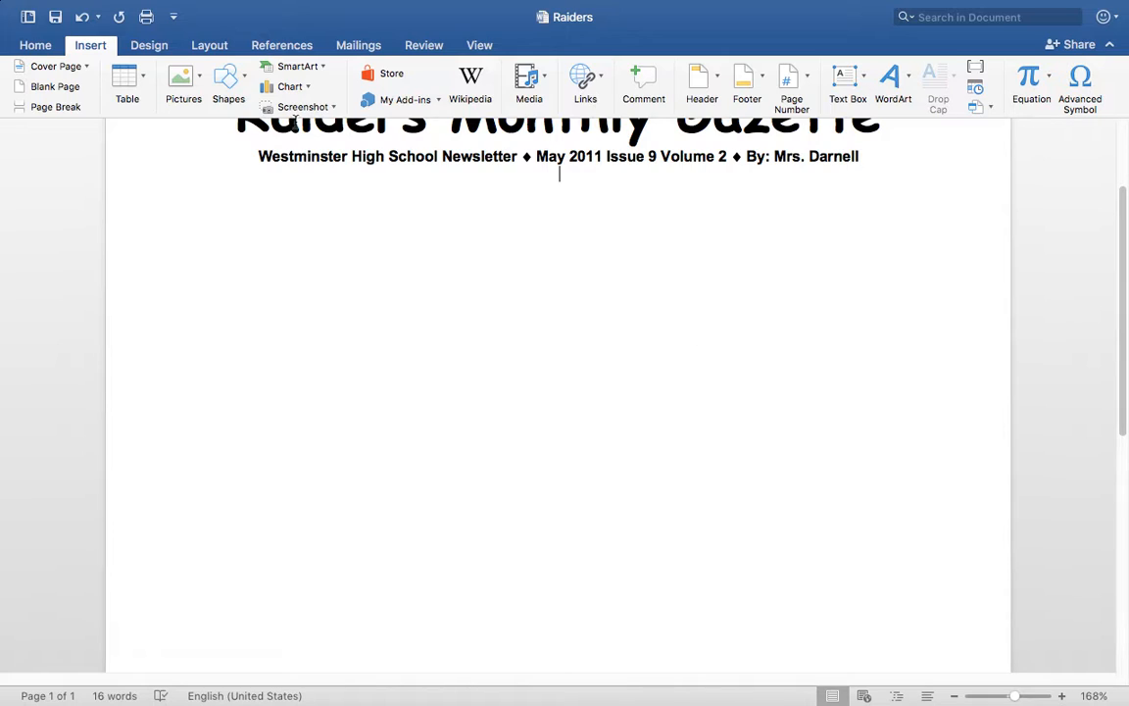
# Draw a horizontal double-arrow line about 6.2 inches long directly beneath the subtitle line
pyautogui.click(243, 79)
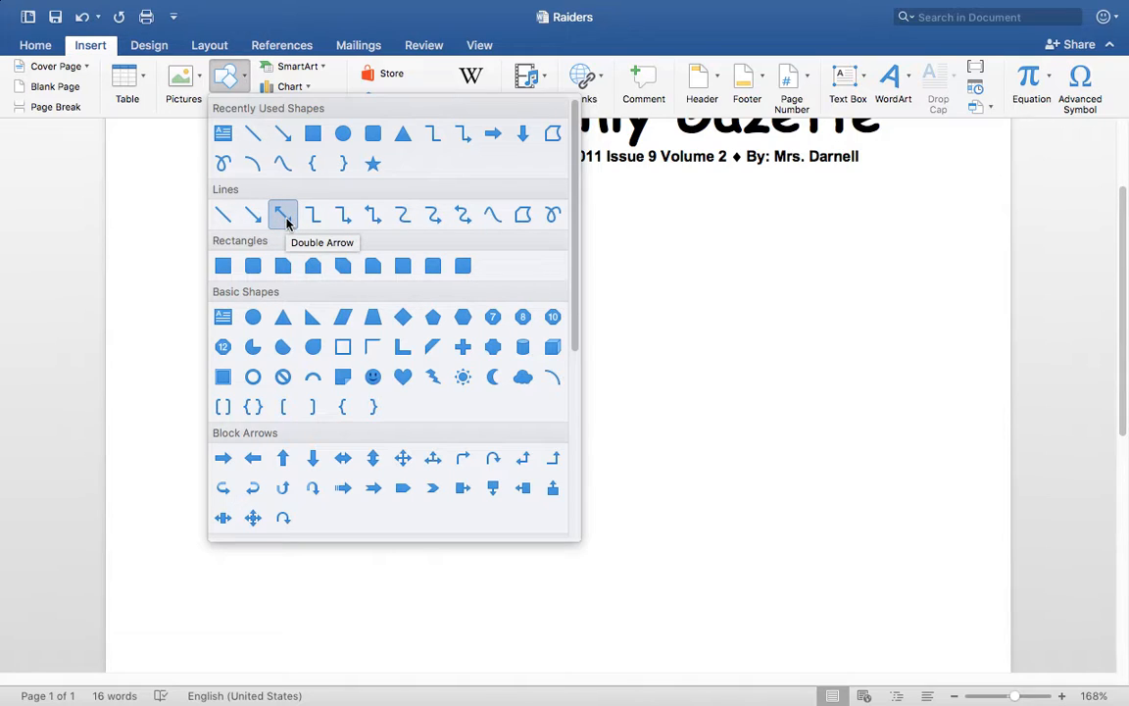
pyautogui.click(283, 216)
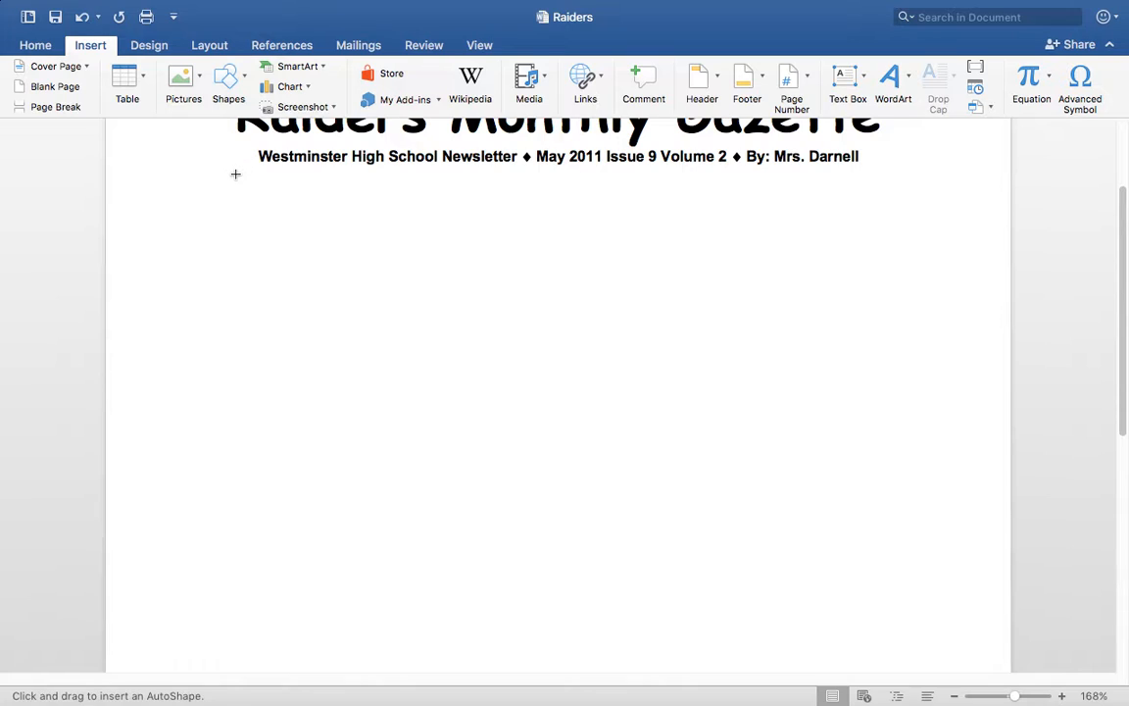
pyautogui.moveTo(235, 173); pyautogui.dragTo(900, 172)
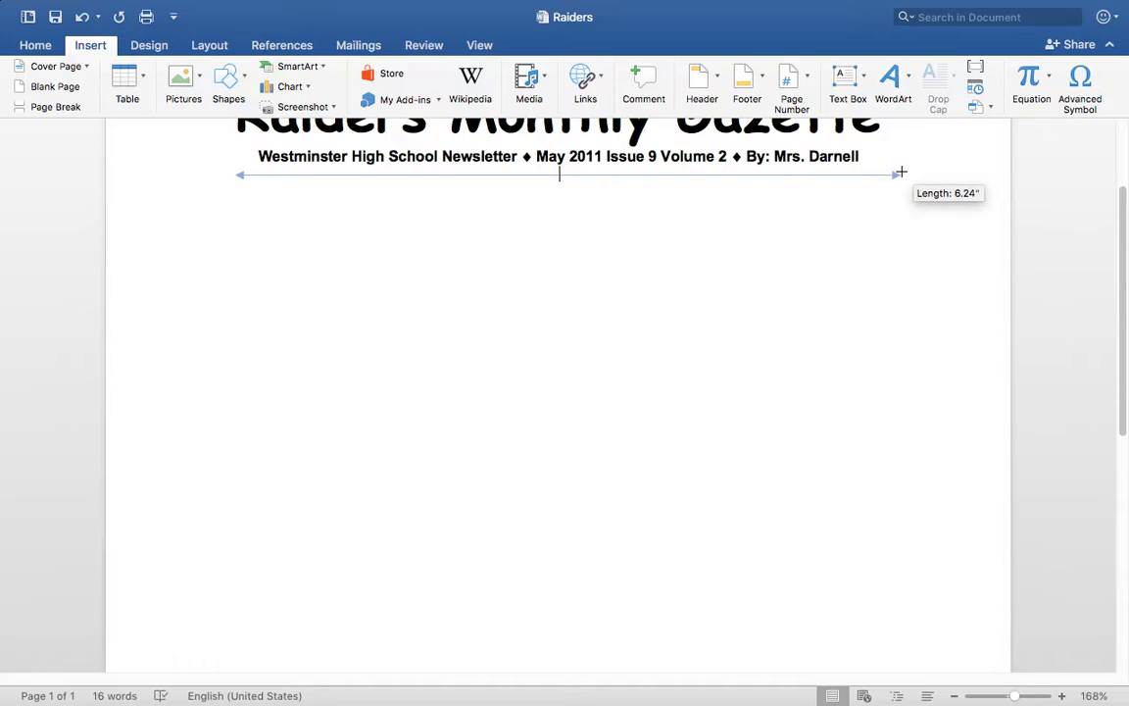
pyautogui.moveTo(901, 172); pyautogui.dragTo(899, 172)
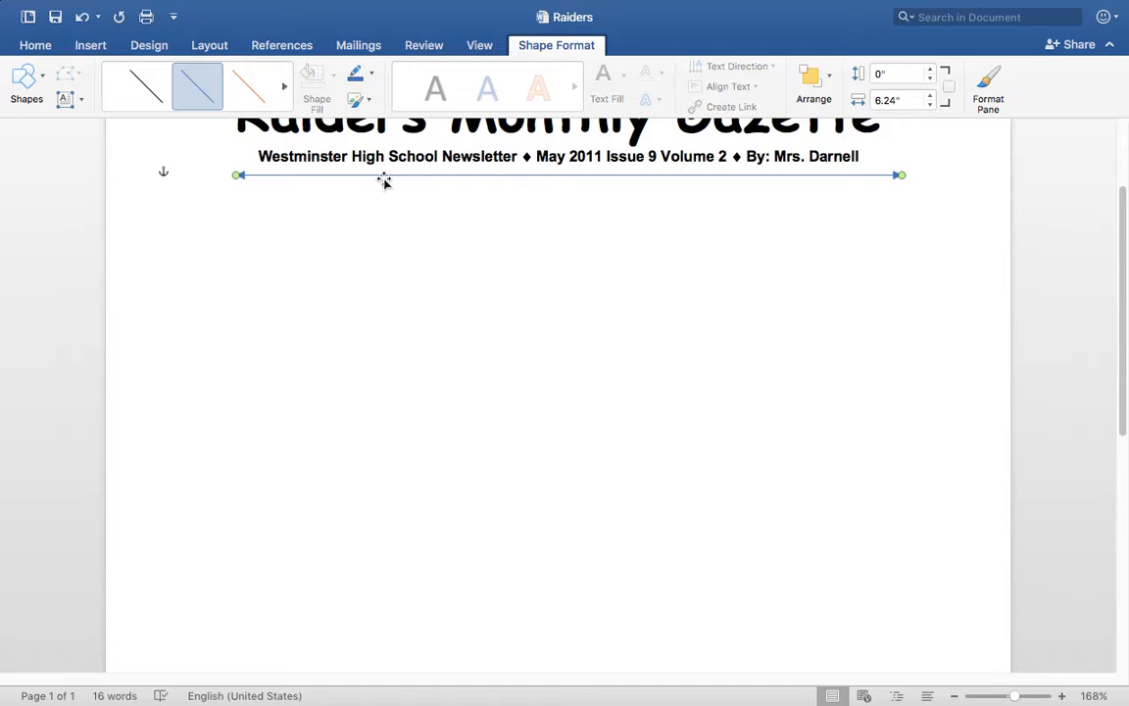
# Set the double-arrow line's outline color to black and its weight to 1 pt
pyautogui.click(372, 76)
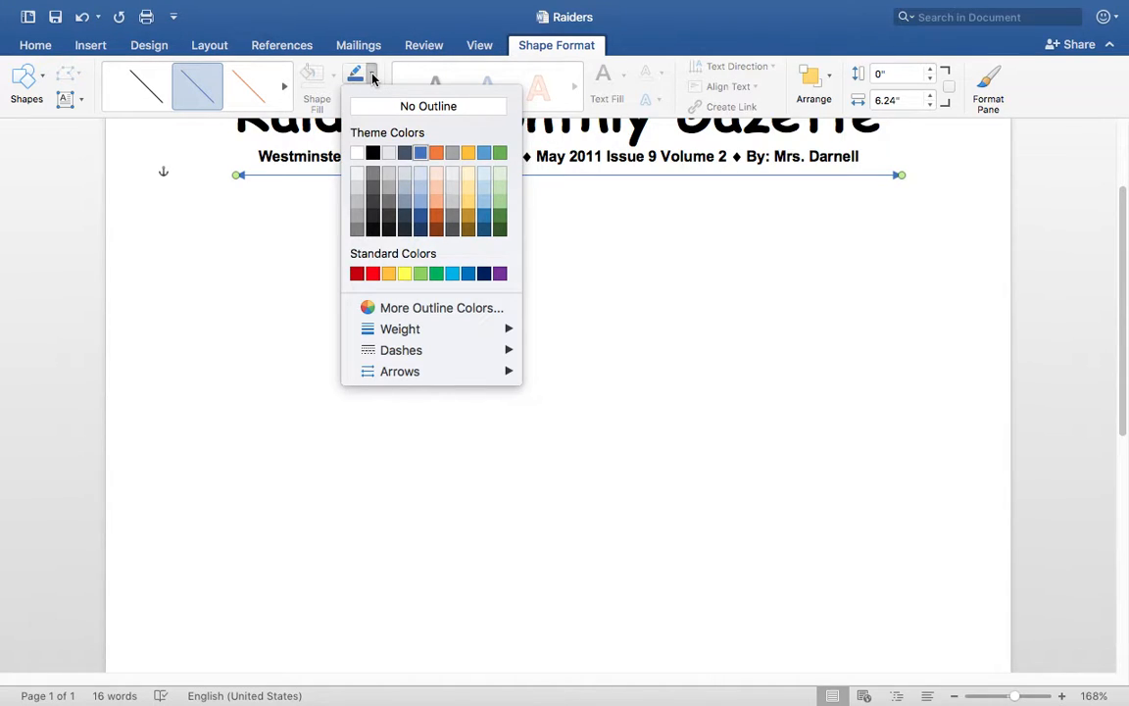
pyautogui.click(373, 153)
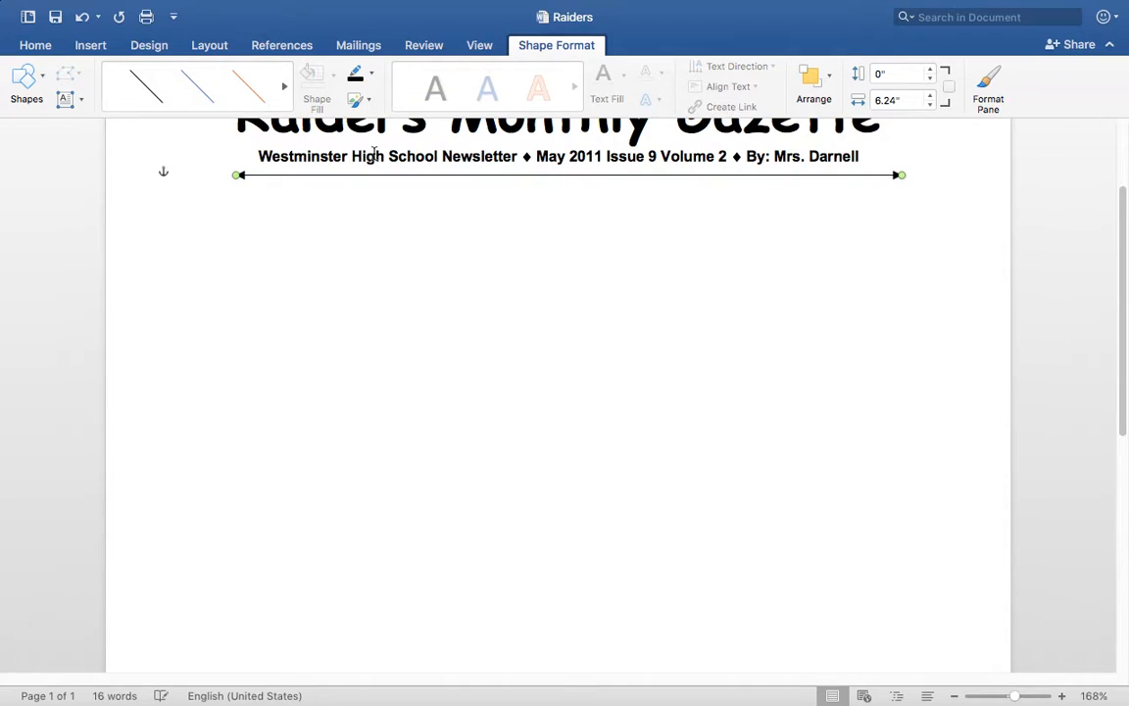
pyautogui.click(371, 75)
pyautogui.moveTo(478, 331)
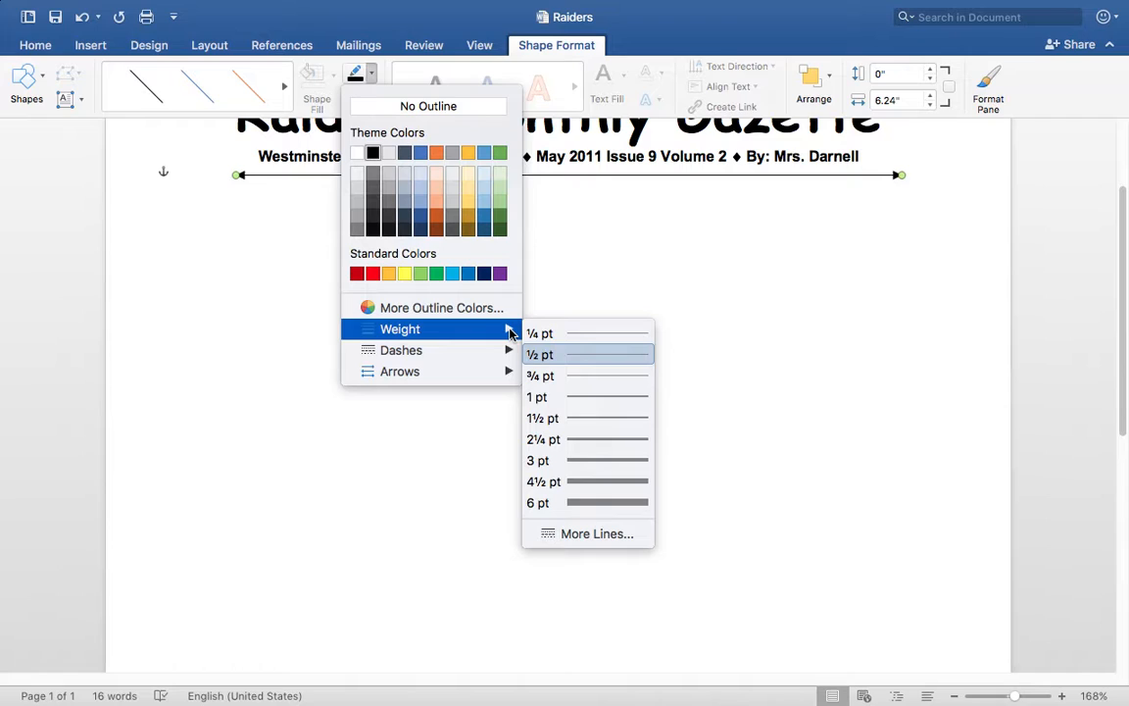
pyautogui.click(567, 396)
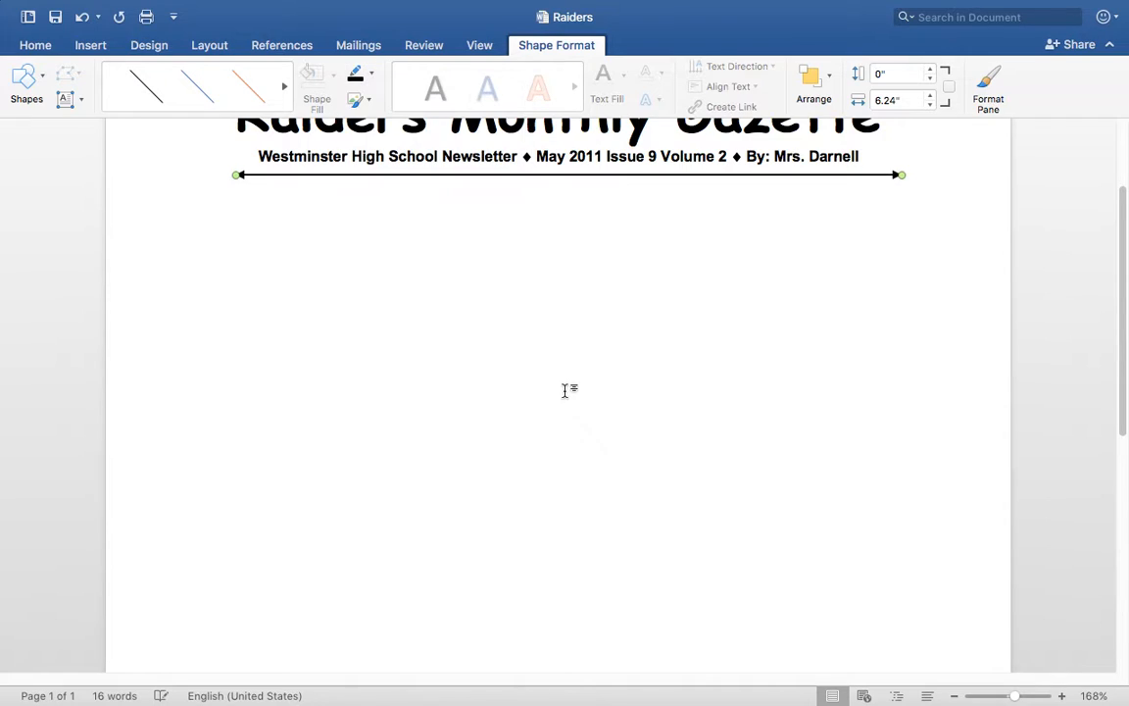
# Add a blank line below the subtitle, move the double-arrow line up close under the subtitle, and return to the body text
pyautogui.click(554, 245)
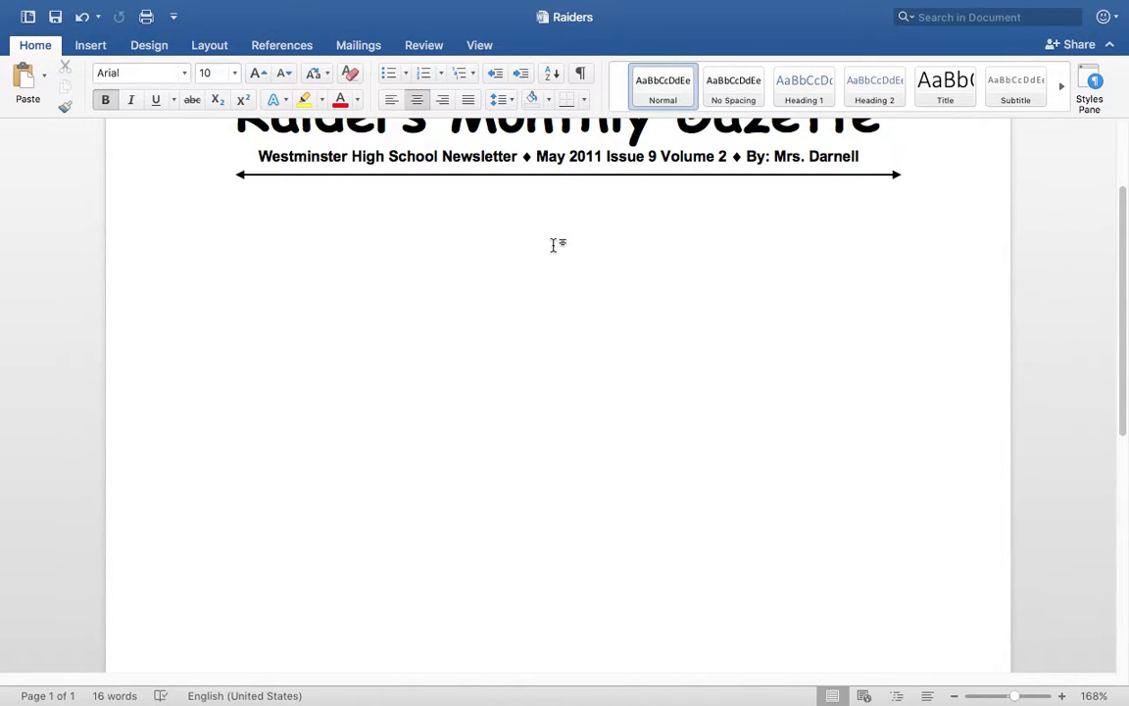
pyautogui.press('Return')
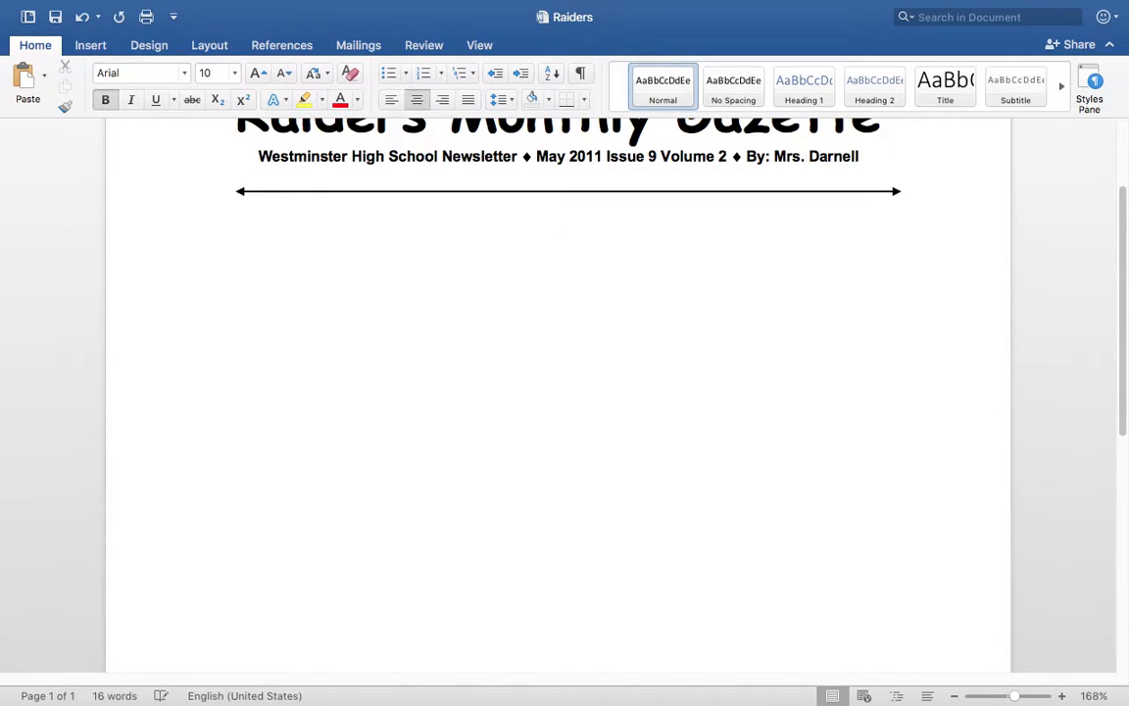
pyautogui.moveTo(527, 193); pyautogui.dragTo(527, 170)
pyautogui.click(539, 201)
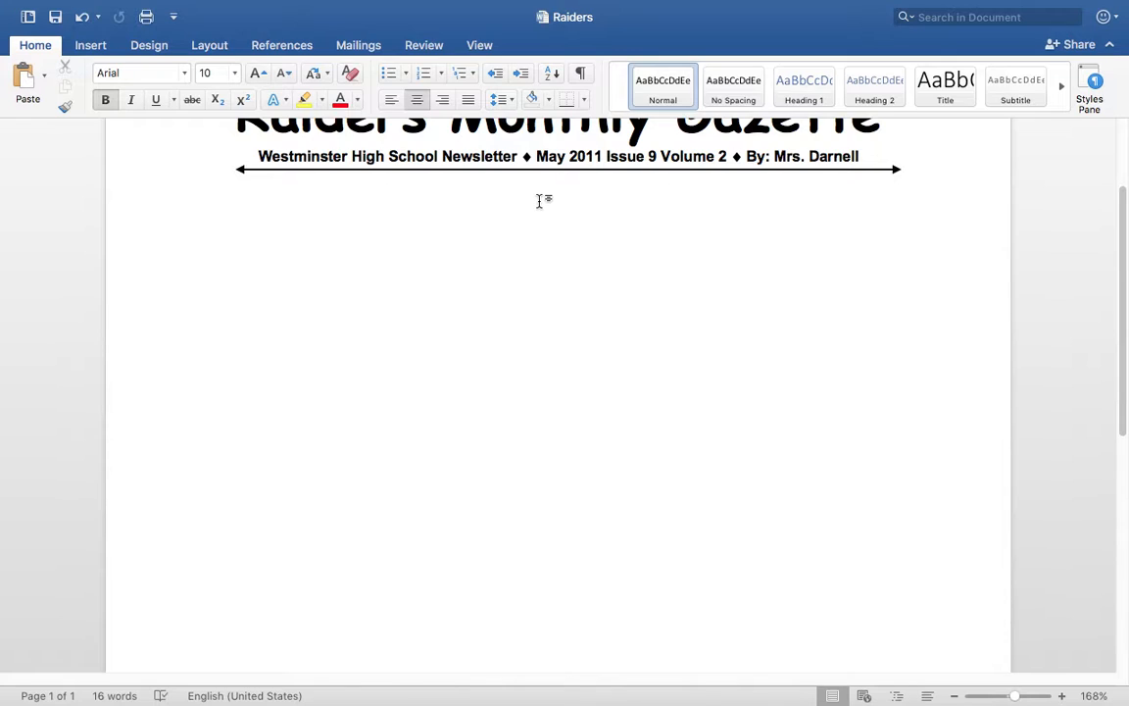
# Format the text from this point forward in two equal-width columns, entering a column width of 3"
pyautogui.click(210, 46)
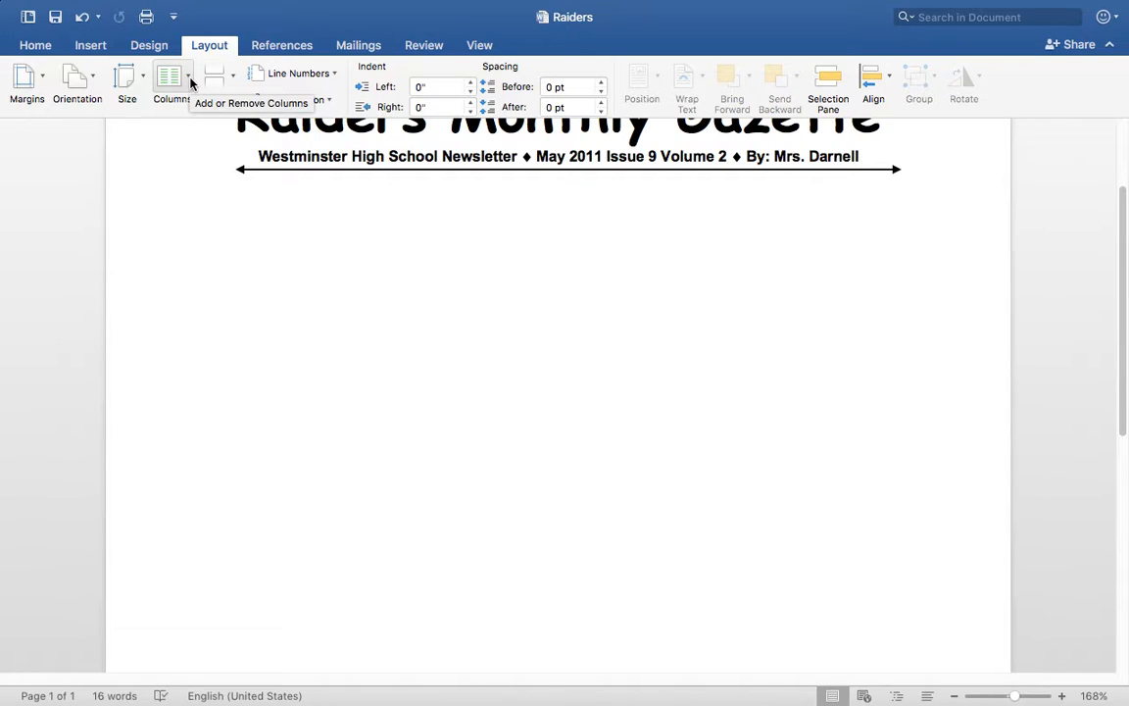
pyautogui.click(168, 71)
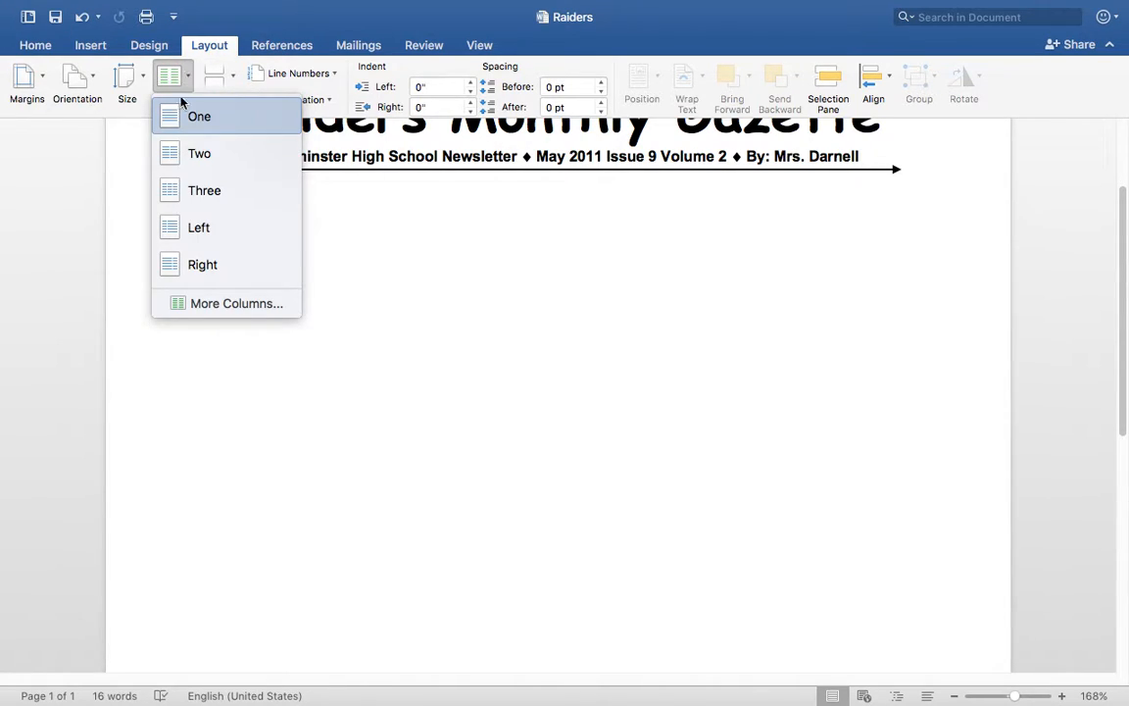
pyautogui.click(197, 305)
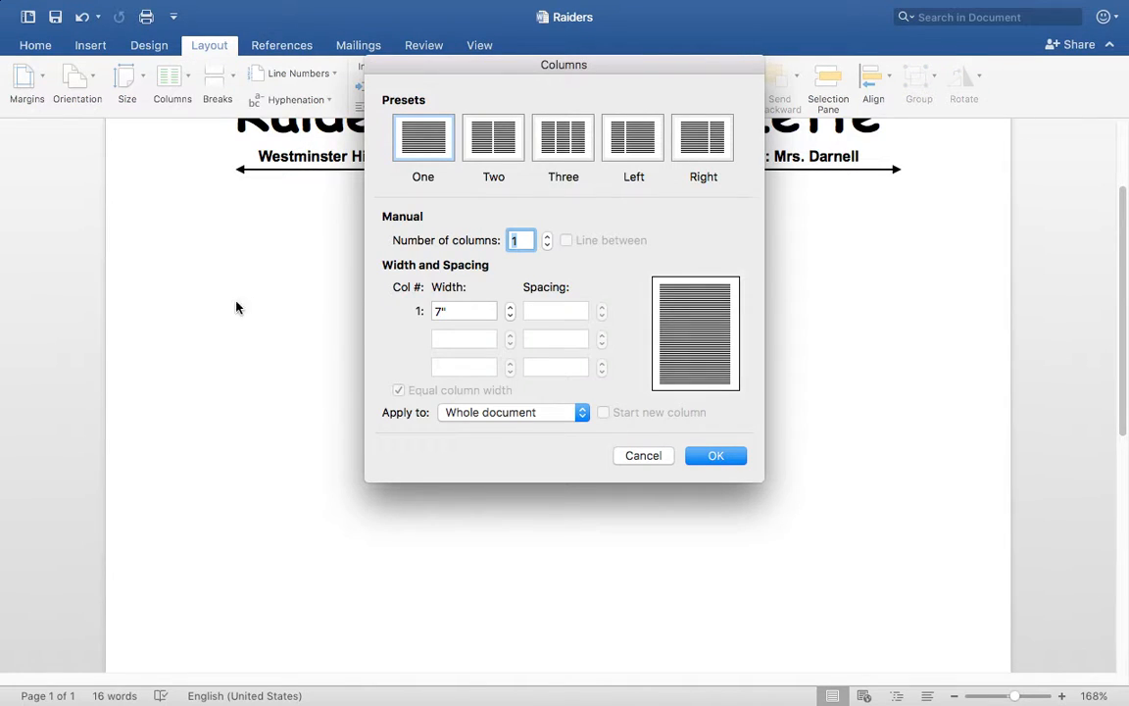
pyautogui.click(547, 237)
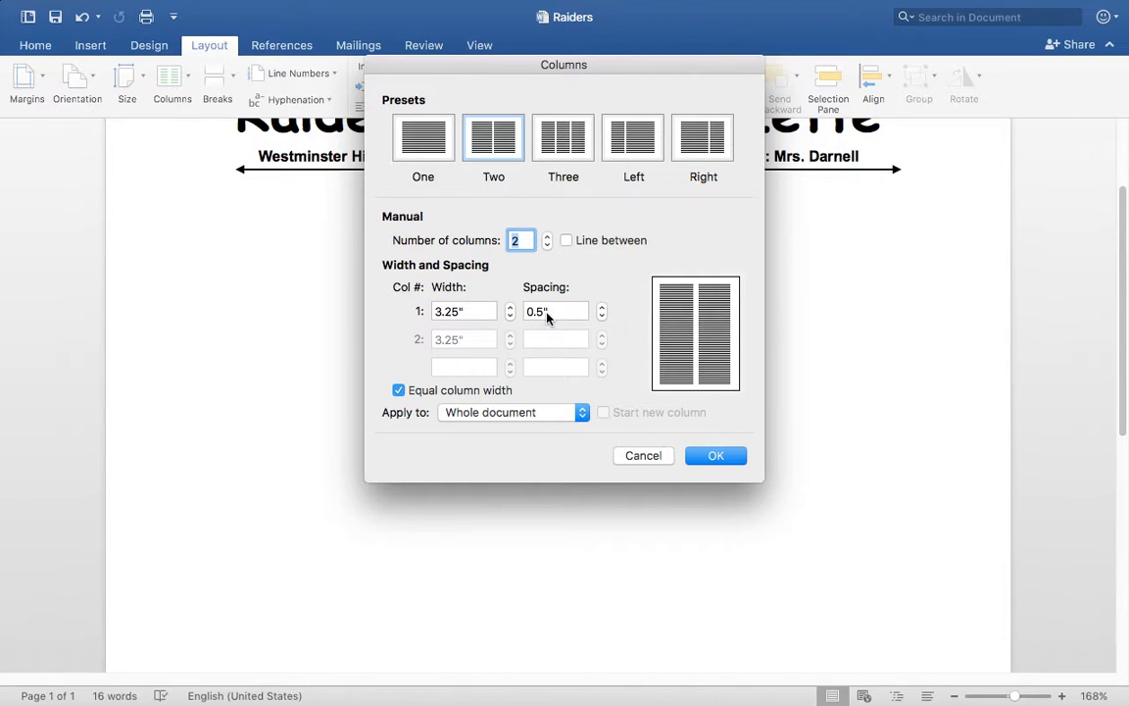
pyautogui.click(460, 311)
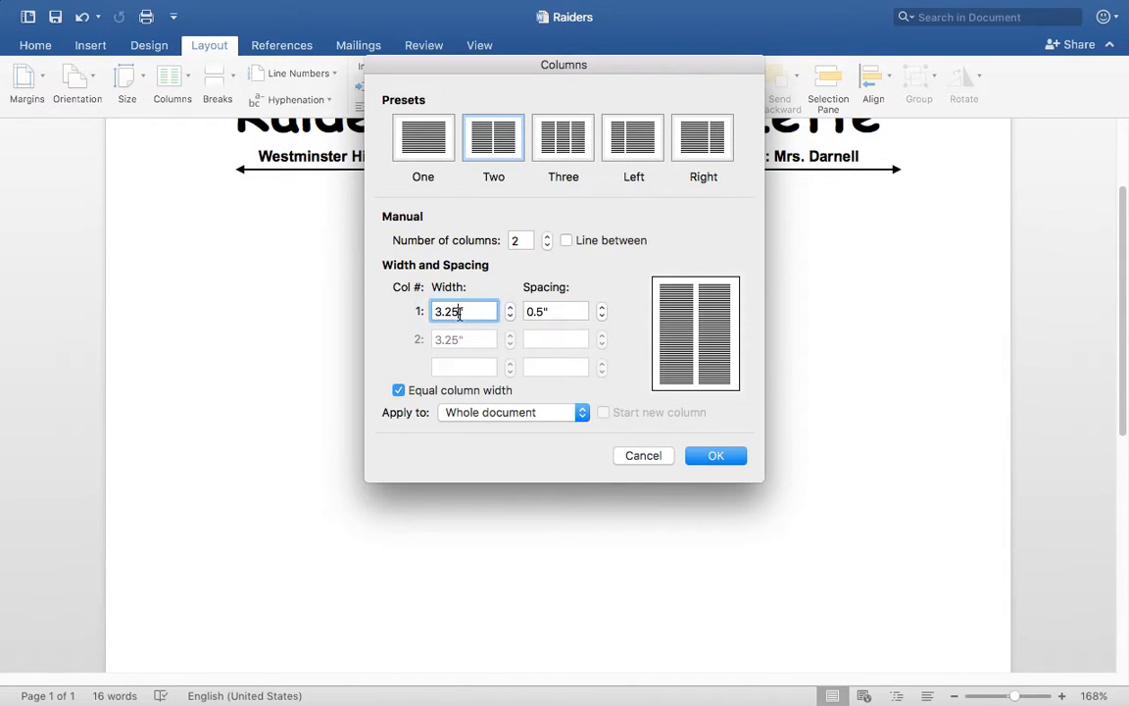
pyautogui.press('BackSpace')
pyautogui.press('BackSpace')
pyautogui.press('BackSpace')
pyautogui.click(580, 419)
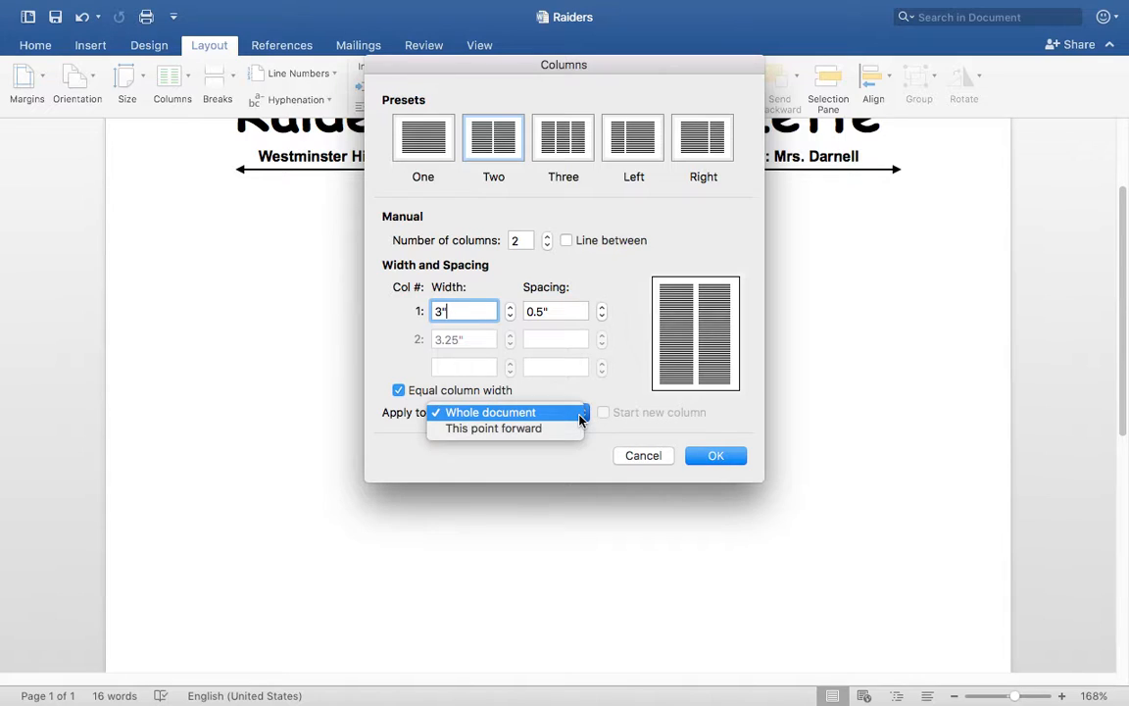
pyautogui.click(539, 428)
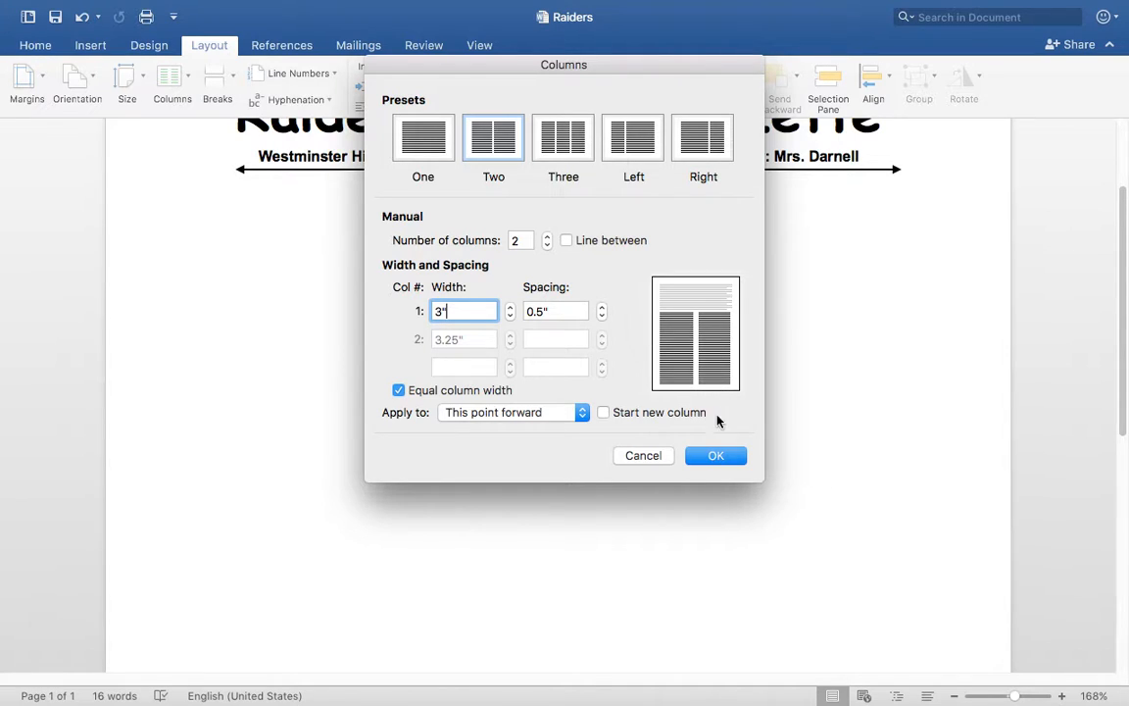
pyautogui.click(719, 458)
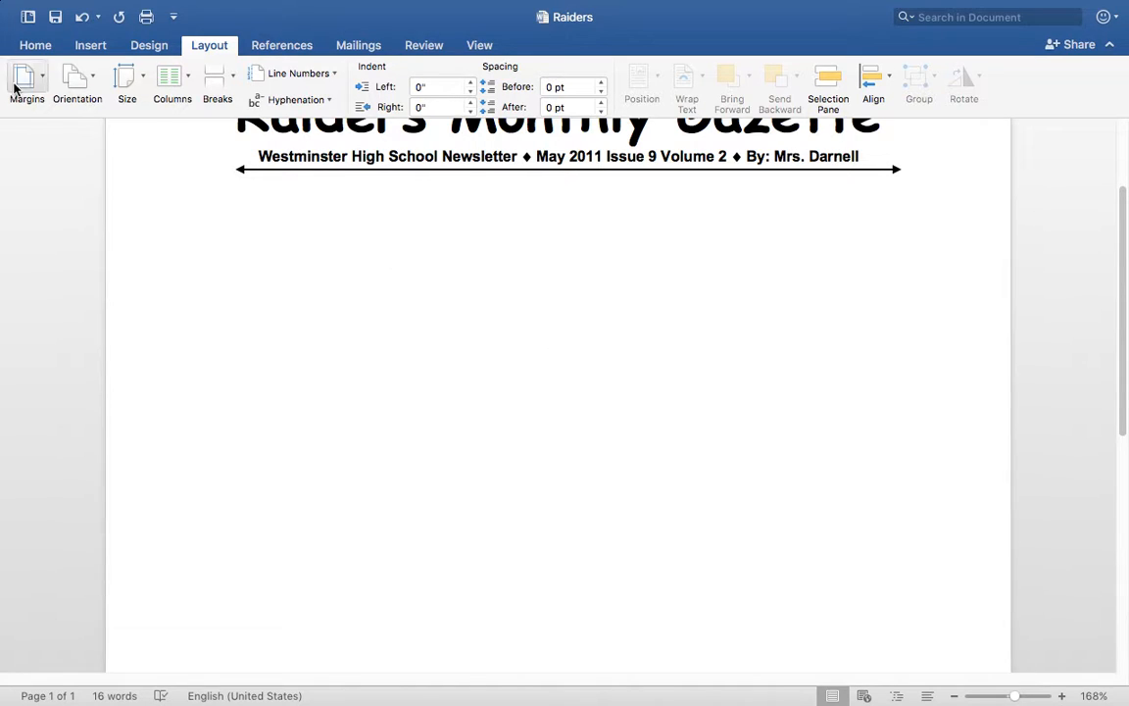
# Left-align the empty paragraph at the start of the first column
pyautogui.click(30, 49)
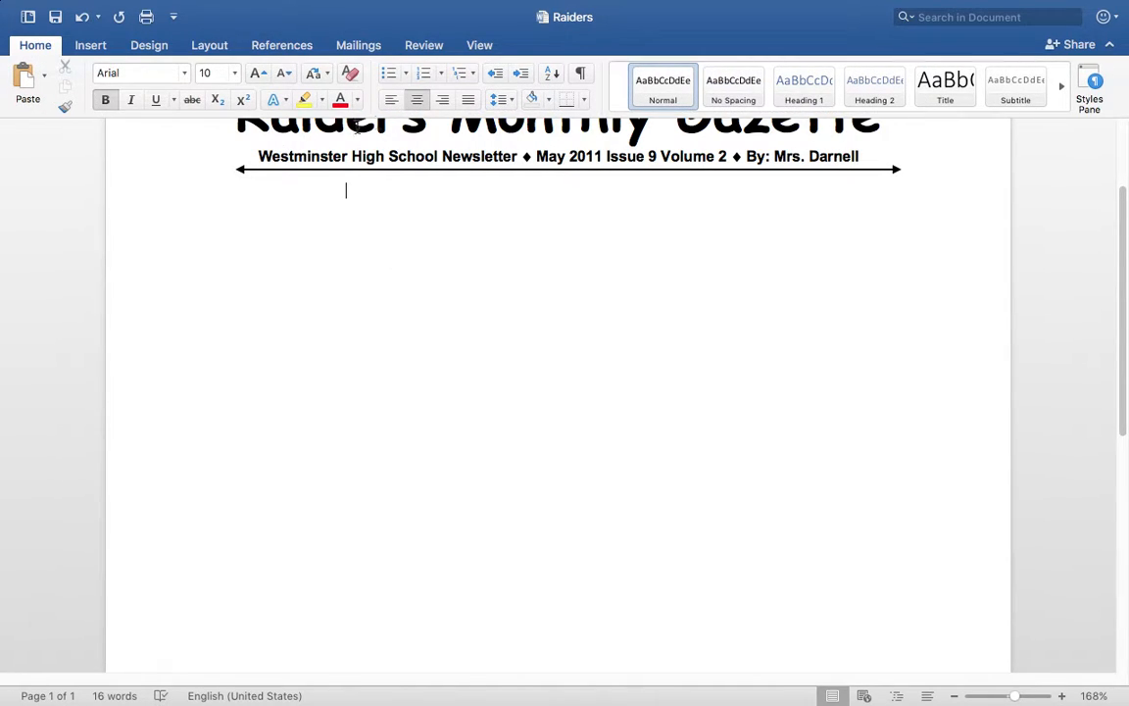
pyautogui.click(392, 101)
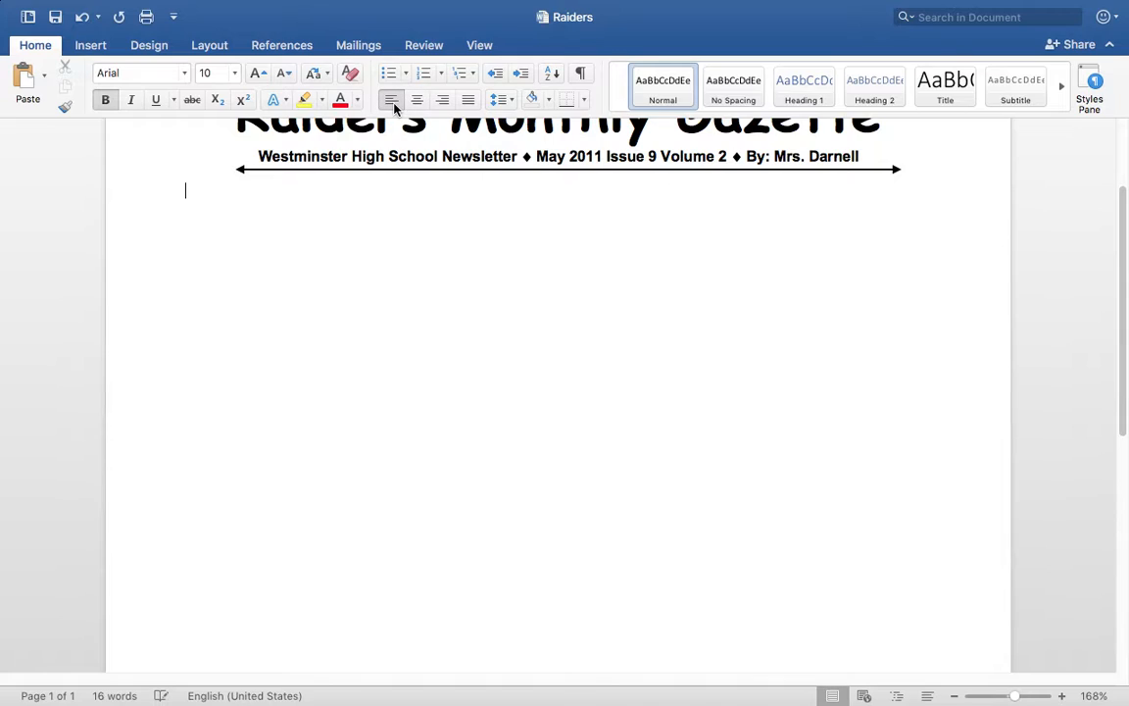